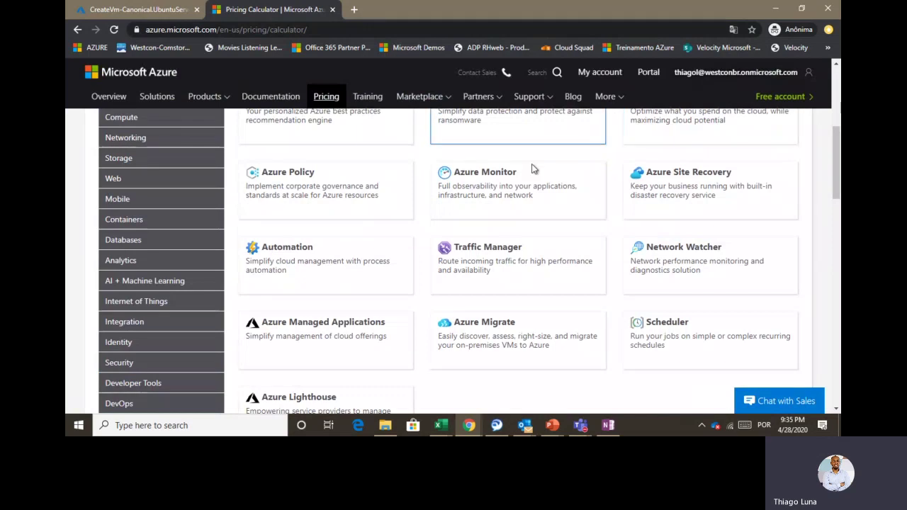
Step: Translate the pricing calculator page into Portuguese
{"action": "right_click", "coordinate": [467, 395]}
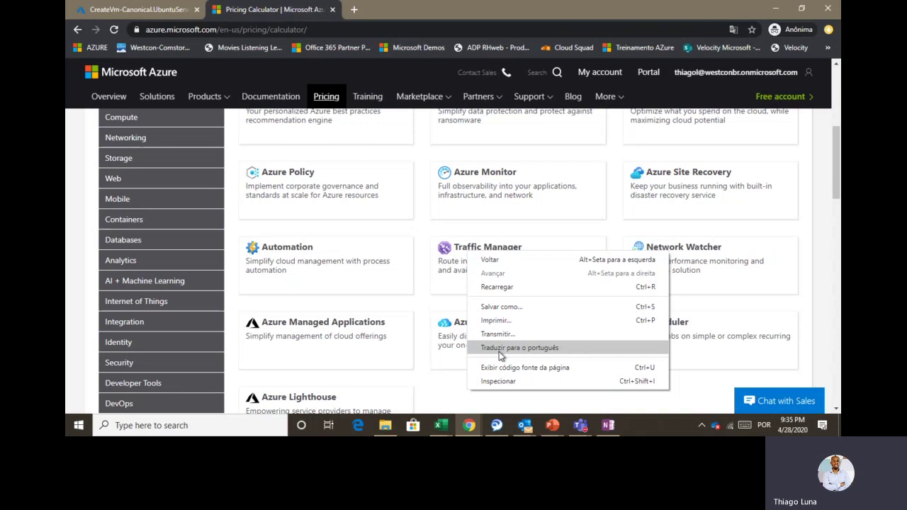
{"action": "left_click", "coordinate": [499, 351]}
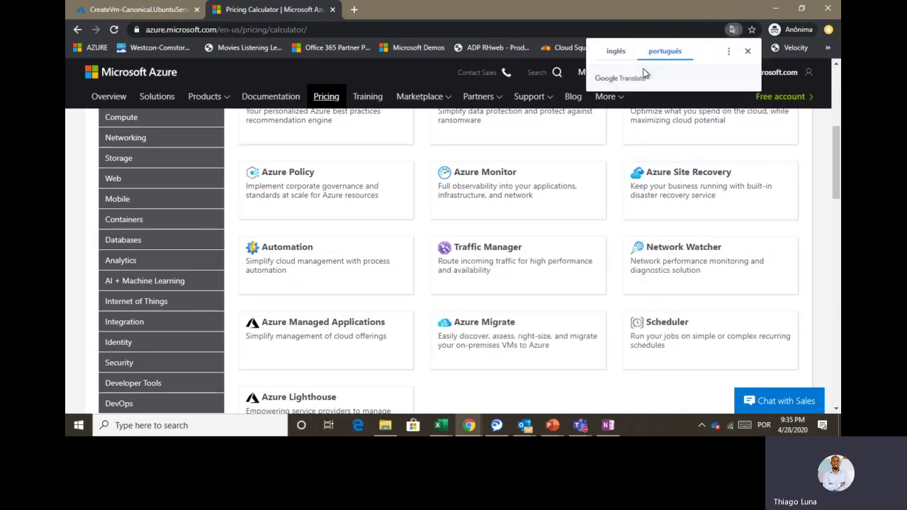
{"action": "scroll", "coordinate": [368, 262], "scroll_direction": "down", "scroll_amount": 3}
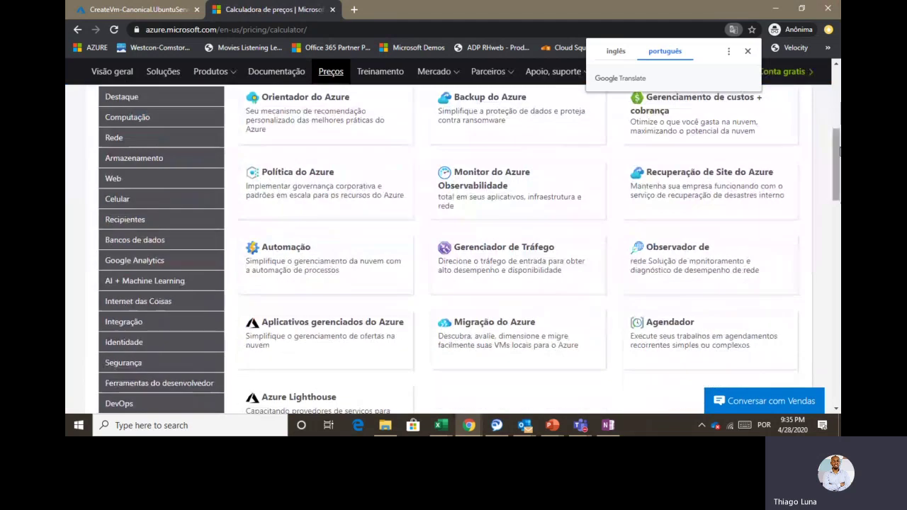
Step: Add Azure Backup to the estimate and set its region to Brazil South
{"action": "left_click", "coordinate": [489, 106]}
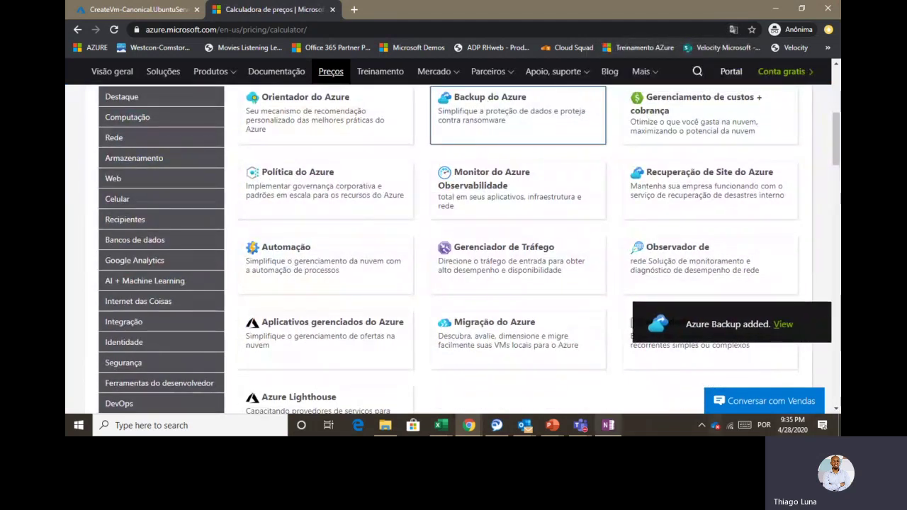
{"action": "left_click", "coordinate": [783, 325]}
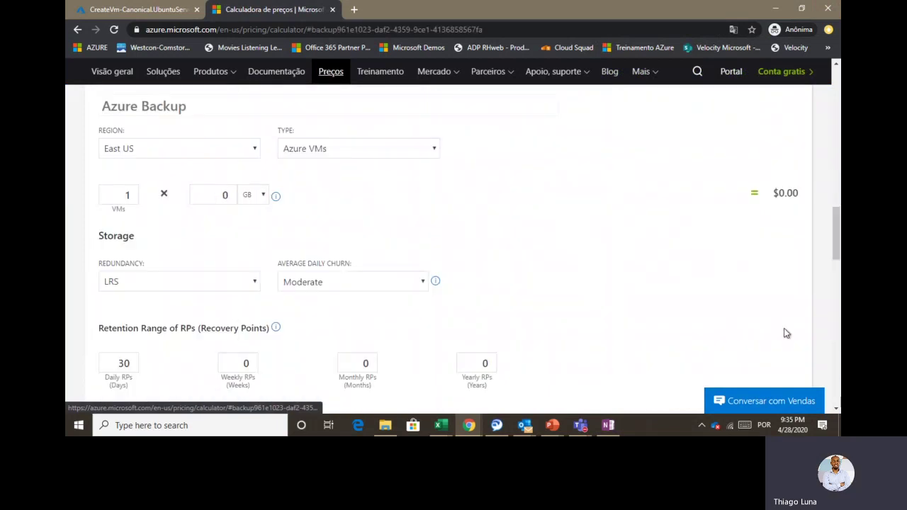
{"action": "scroll", "coordinate": [461, 262], "scroll_direction": "up", "scroll_amount": 1}
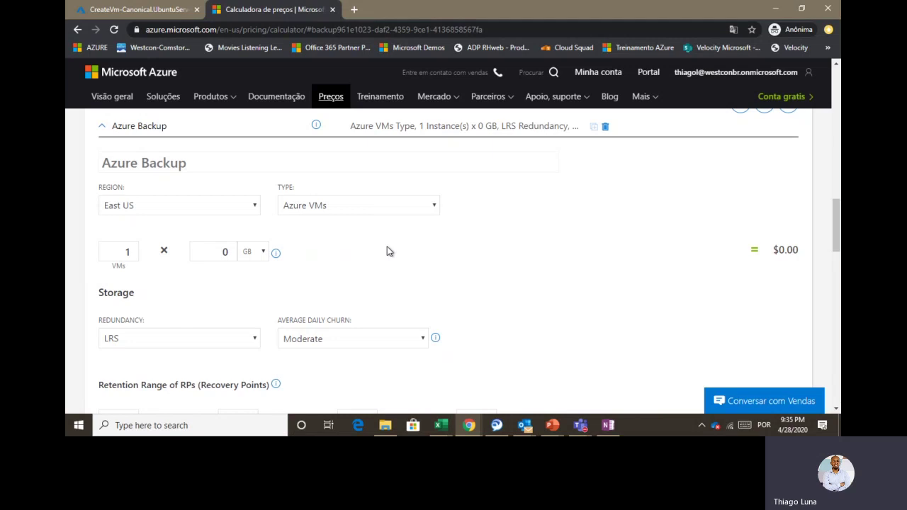
{"action": "left_click", "coordinate": [126, 206]}
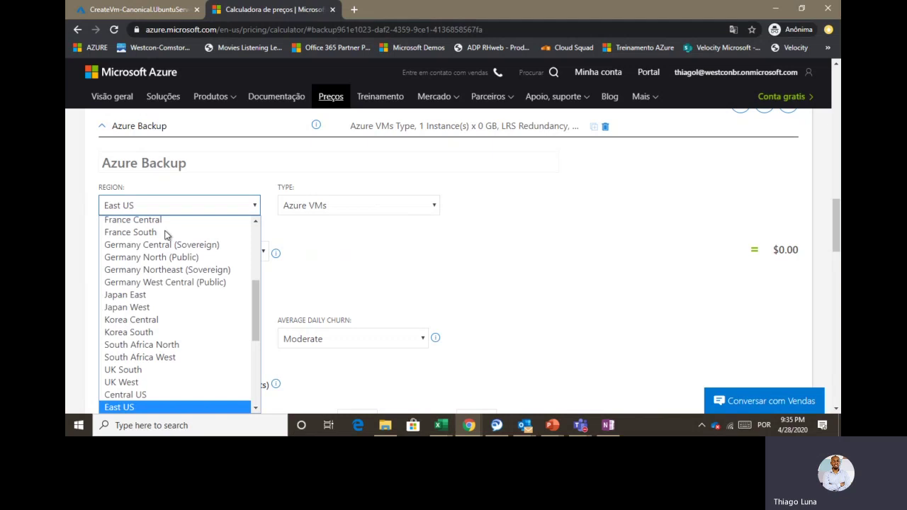
{"action": "scroll", "coordinate": [142, 305], "scroll_direction": "up", "scroll_amount": 5}
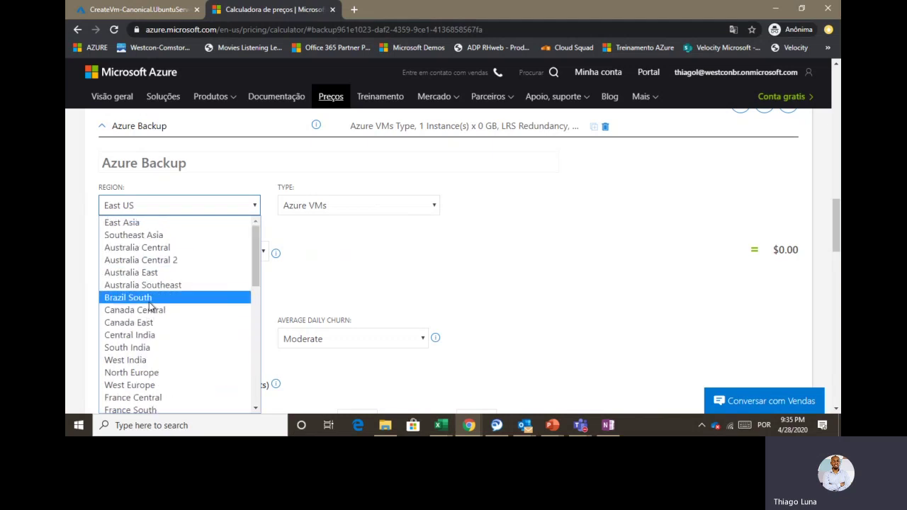
{"action": "left_click", "coordinate": [146, 298]}
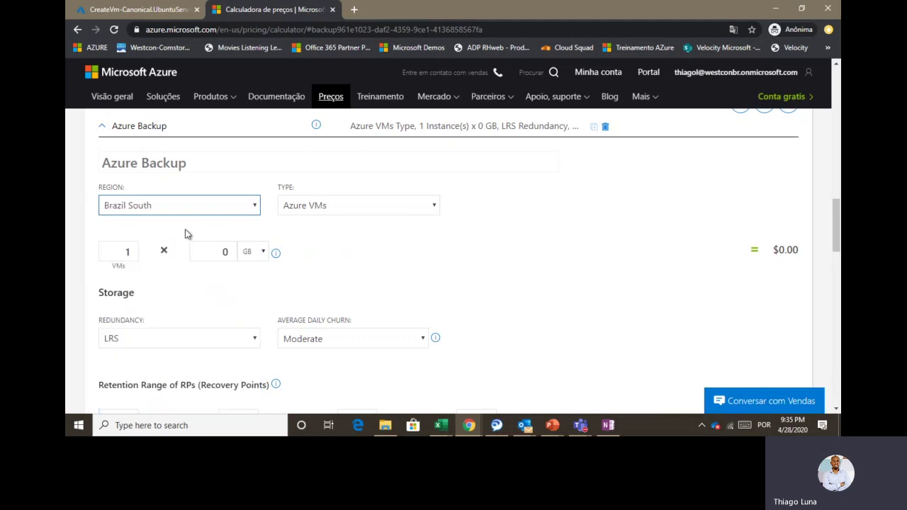
Step: Look through the Azure Backup types and set the type to On-premises Servers/Clients
{"action": "left_click", "coordinate": [380, 206]}
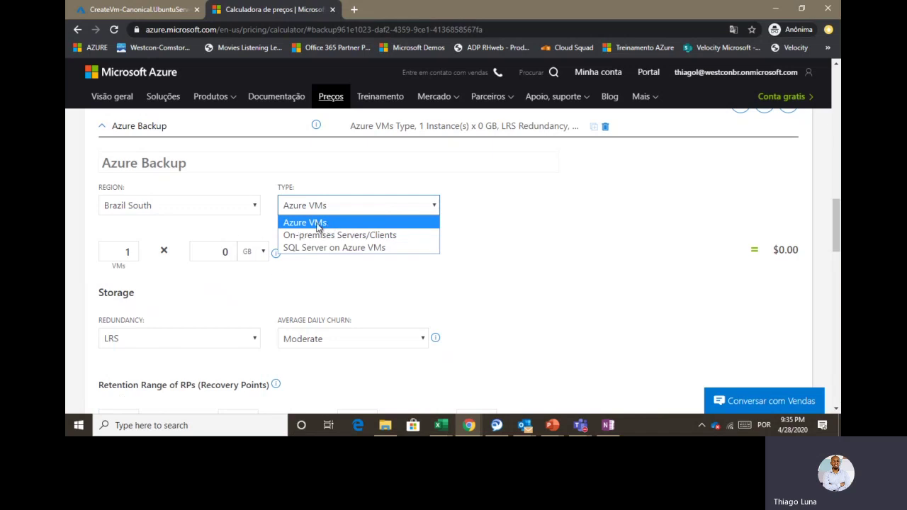
{"action": "left_click", "coordinate": [357, 238]}
{"action": "left_click", "coordinate": [361, 210]}
{"action": "left_click", "coordinate": [354, 247]}
{"action": "left_click", "coordinate": [336, 207]}
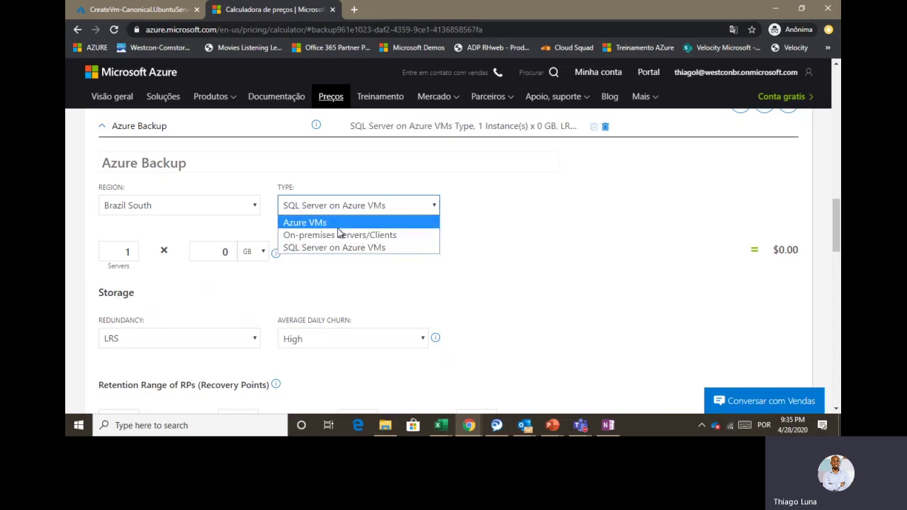
{"action": "left_click", "coordinate": [340, 235]}
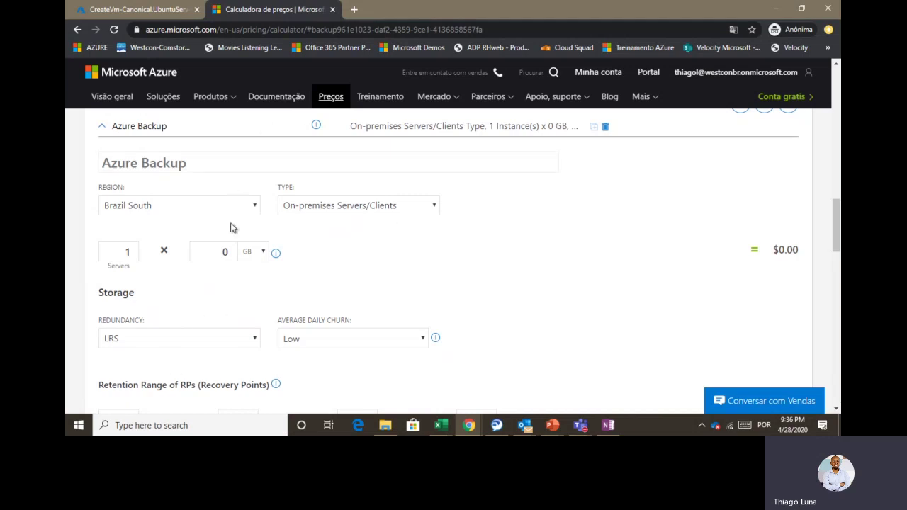
Step: Set the Azure Backup size to 5 servers with 500 GB each
{"action": "double_click", "coordinate": [135, 248]}
{"action": "double_click", "coordinate": [222, 250]}
{"action": "type", "text": "500"}
{"action": "left_click", "coordinate": [262, 254]}
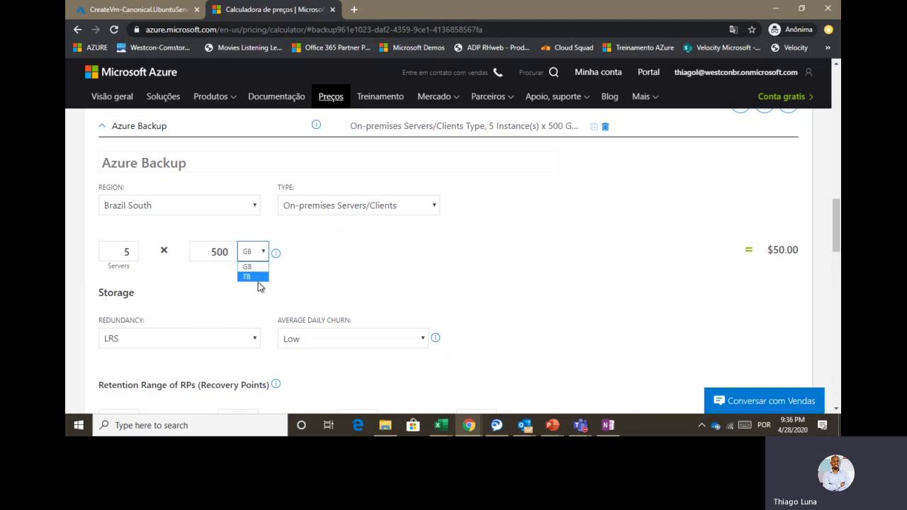
{"action": "left_click", "coordinate": [317, 277]}
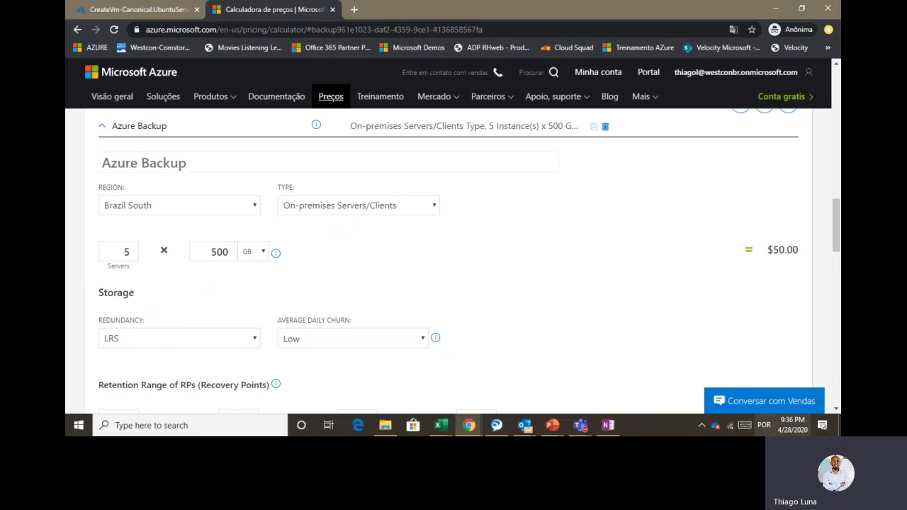
Step: Review the storage redundancy options for Azure Backup, keeping LRS
{"action": "scroll", "coordinate": [525, 283], "scroll_direction": "down", "scroll_amount": 1}
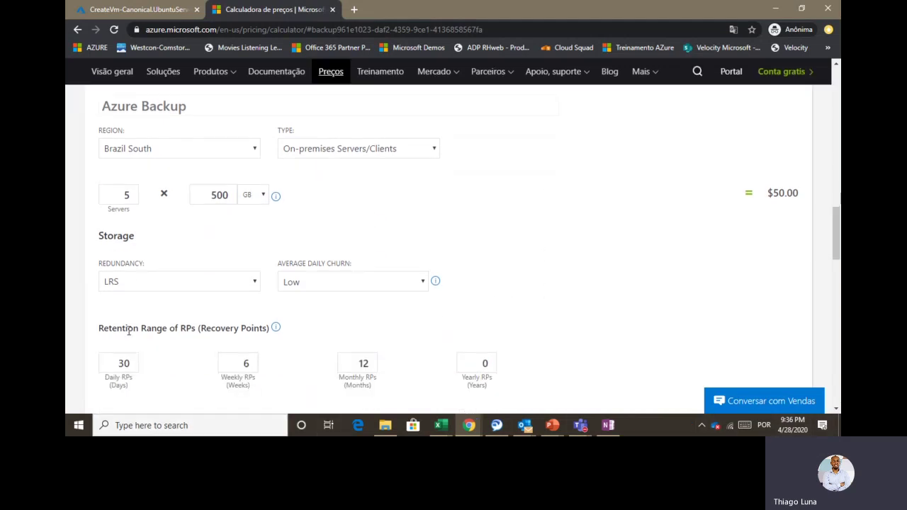
{"action": "left_click", "coordinate": [196, 279]}
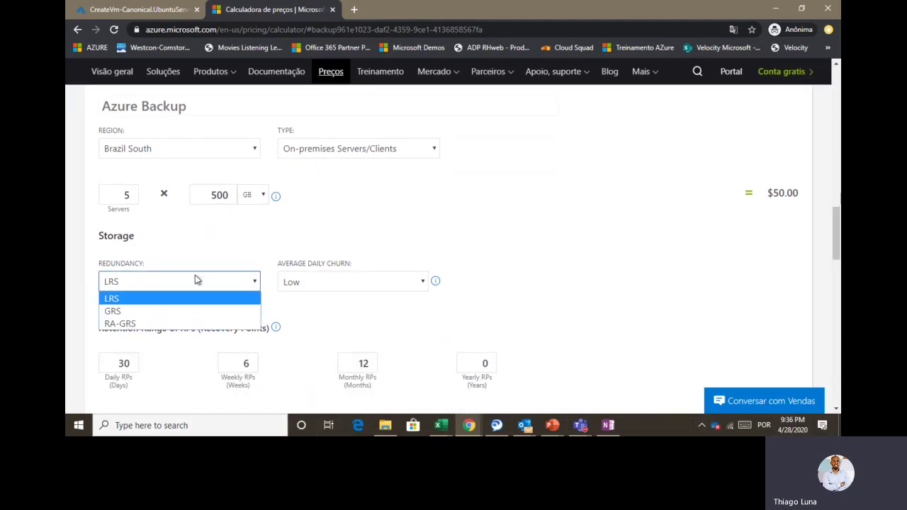
{"action": "left_click", "coordinate": [197, 280]}
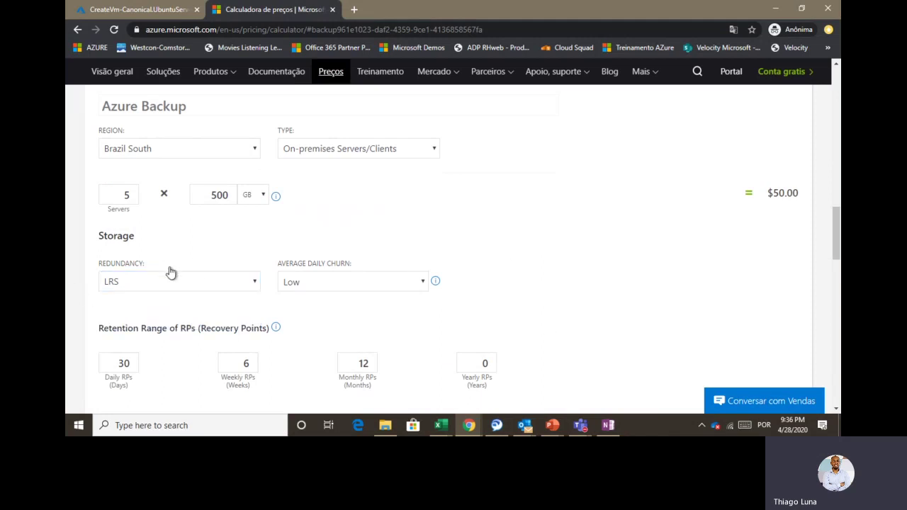
Step: Set the recovery point retention to 1 day for daily, 4 weeks for weekly and 1 month for monthly points
{"action": "scroll", "coordinate": [201, 234], "scroll_direction": "down", "scroll_amount": 3}
{"action": "left_click_drag", "start_coordinate": [109, 193], "coordinate": [151, 196]}
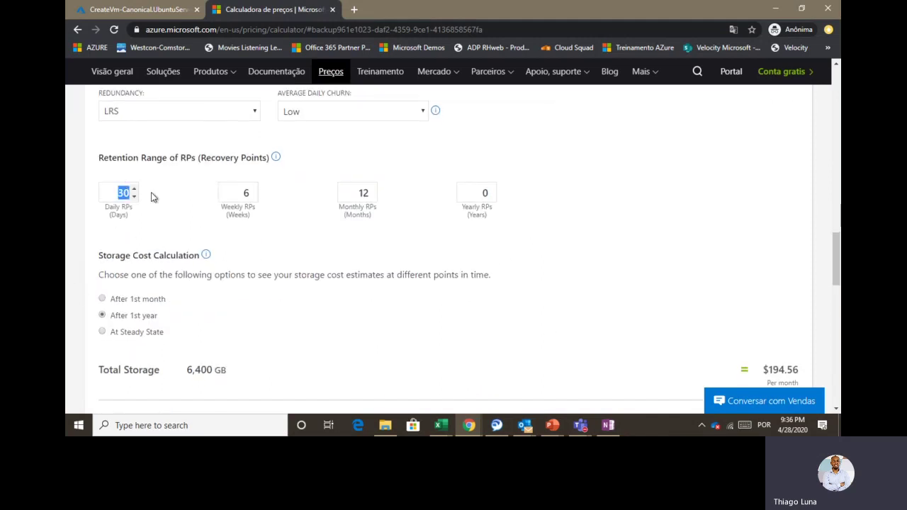
{"action": "type", "text": "1"}
{"action": "left_click_drag", "start_coordinate": [251, 198], "coordinate": [259, 190]}
{"action": "type", "text": "4"}
{"action": "left_click_drag", "start_coordinate": [364, 213], "coordinate": [367, 193]}
{"action": "type", "text": "1"}
{"action": "left_click", "coordinate": [627, 233]}
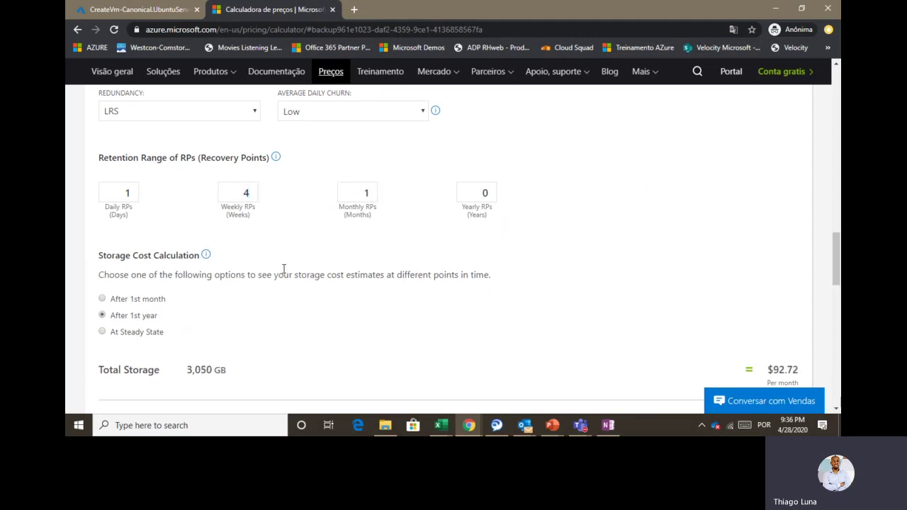
Step: Set the storage cost calculation to After 1st month and review the storage and monthly cost of the backup estimate
{"action": "scroll", "coordinate": [378, 253], "scroll_direction": "down", "scroll_amount": 2}
{"action": "left_click", "coordinate": [135, 185]}
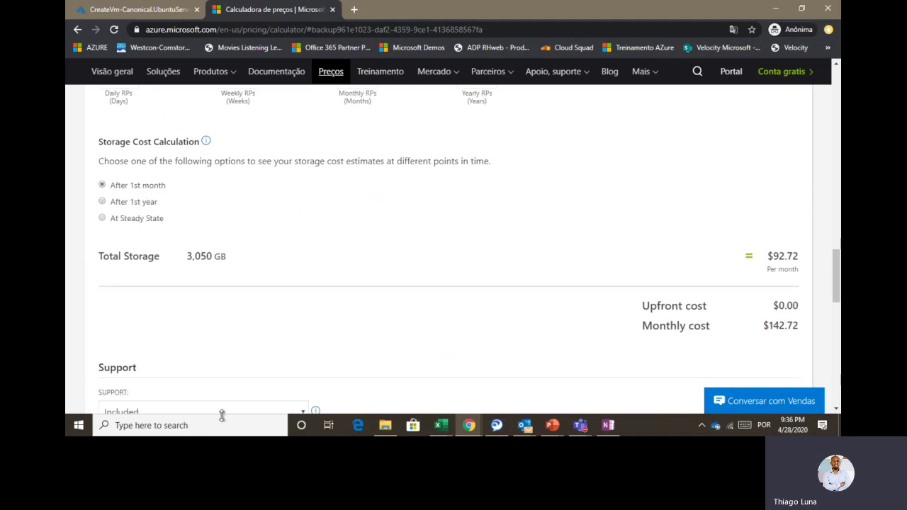
{"action": "scroll", "coordinate": [177, 262], "scroll_direction": "up", "scroll_amount": 4}
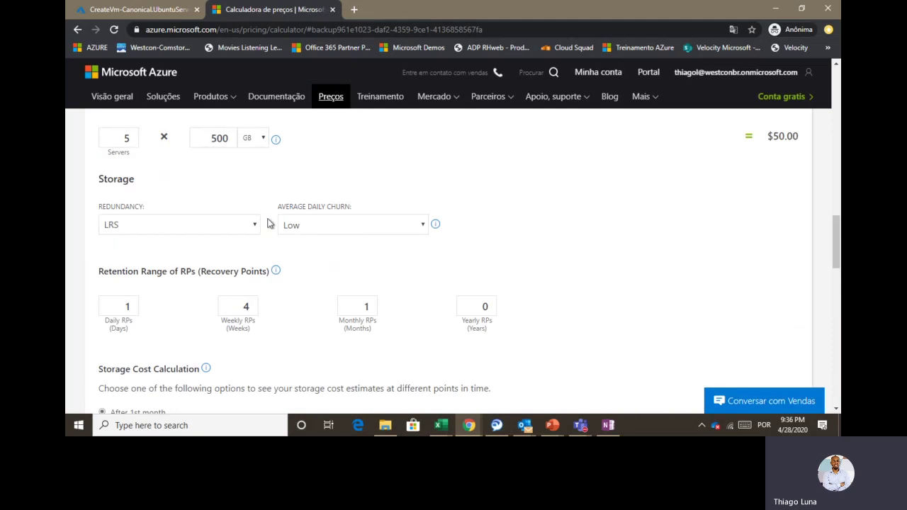
{"action": "scroll", "coordinate": [319, 260], "scroll_direction": "up", "scroll_amount": 3}
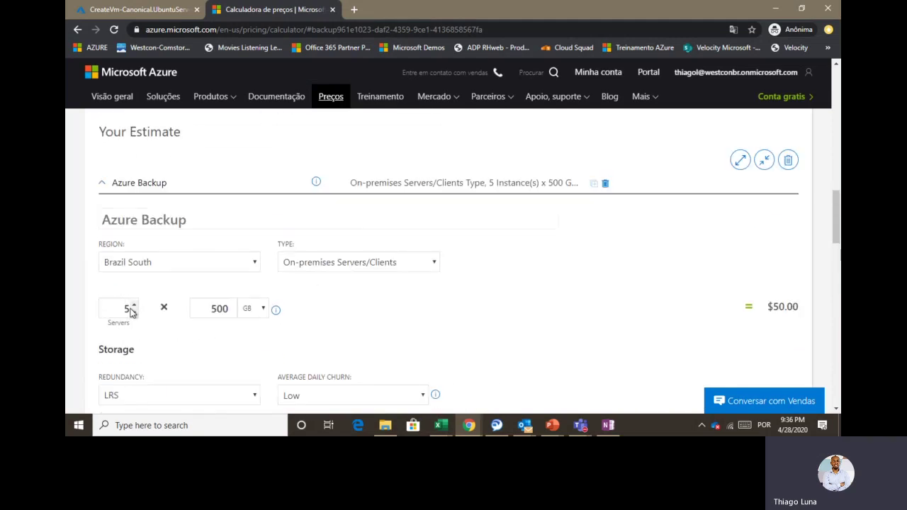
{"action": "scroll", "coordinate": [317, 283], "scroll_direction": "down", "scroll_amount": 6}
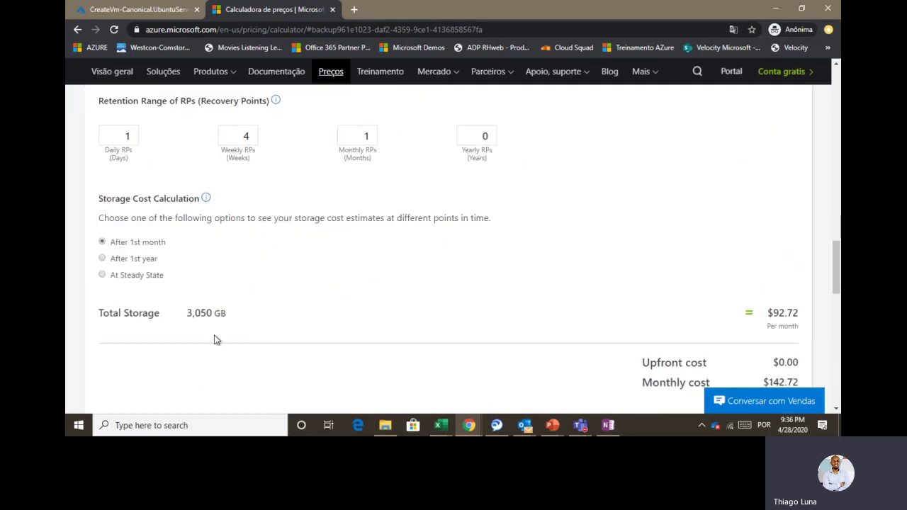
{"action": "scroll", "coordinate": [656, 214], "scroll_direction": "down", "scroll_amount": 3}
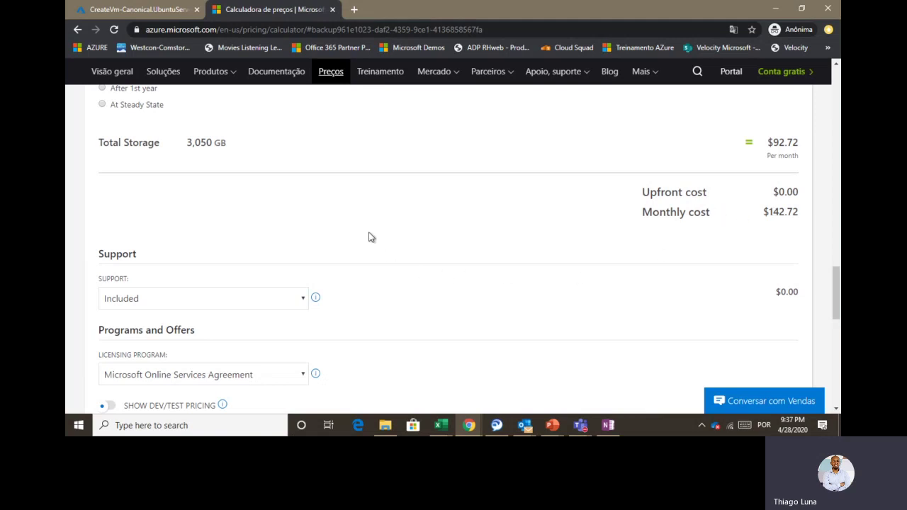
Step: Compare the backup cost for 1 and 5 servers, leaving the server count at 1
{"action": "scroll", "coordinate": [368, 238], "scroll_direction": "up", "scroll_amount": 2}
{"action": "scroll", "coordinate": [374, 246], "scroll_direction": "up", "scroll_amount": 4}
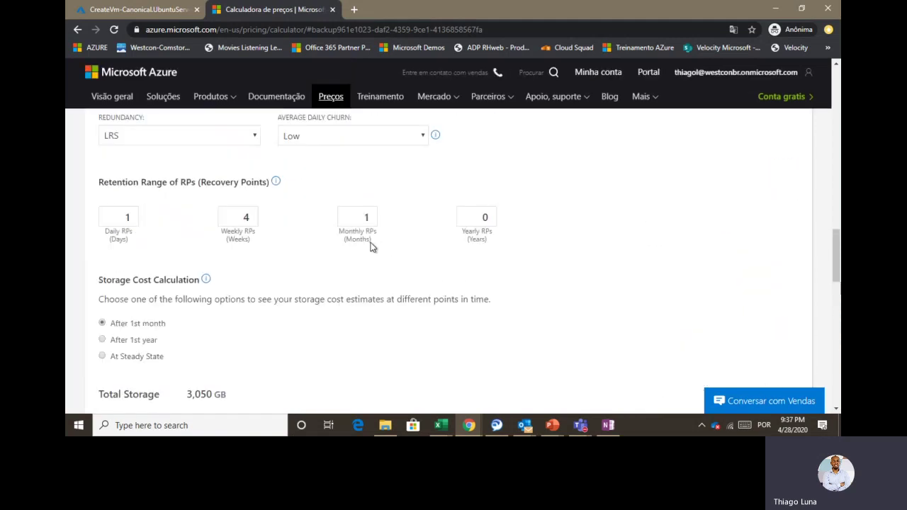
{"action": "double_click", "coordinate": [124, 197]}
{"action": "type", "text": "1"}
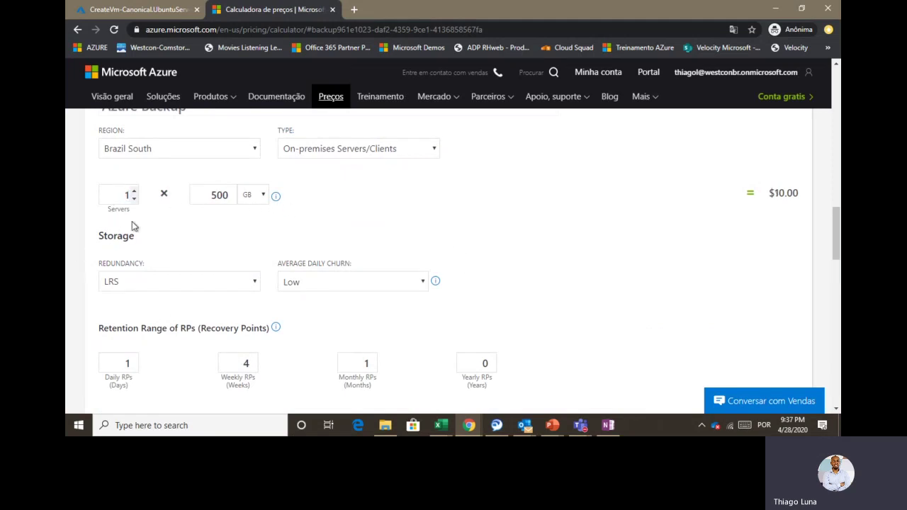
{"action": "double_click", "coordinate": [122, 196]}
{"action": "type", "text": "5"}
{"action": "double_click", "coordinate": [129, 194]}
{"action": "type", "text": "1"}
Step: Set the storage cost calculation for the single server backup to At Steady State
{"action": "scroll", "coordinate": [432, 229], "scroll_direction": "up", "scroll_amount": 2}
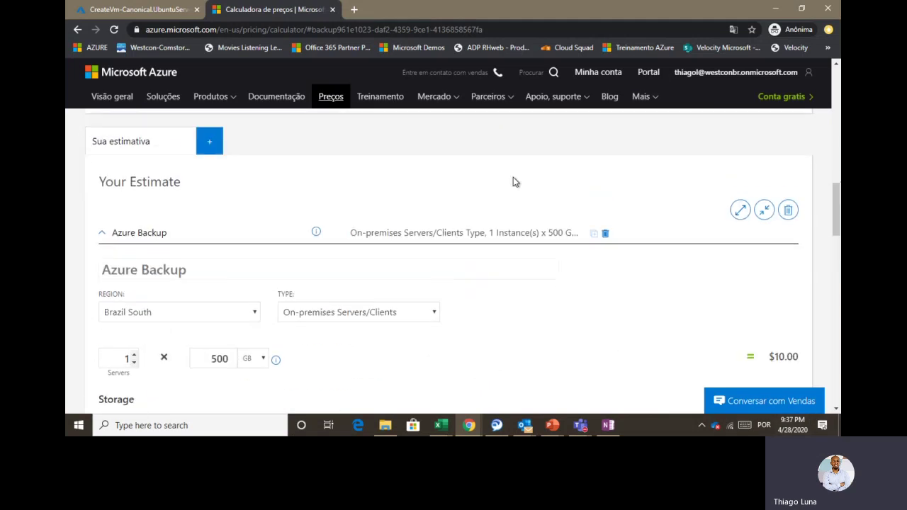
{"action": "scroll", "coordinate": [643, 77], "scroll_direction": "down", "scroll_amount": 7}
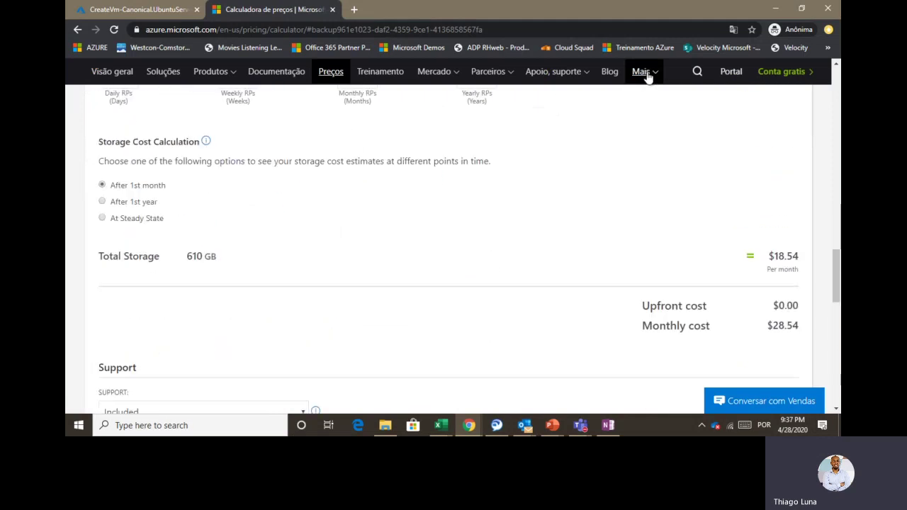
{"action": "left_click", "coordinate": [138, 218]}
Step: Delete the whole current estimate containing Azure Backup
{"action": "scroll", "coordinate": [383, 236], "scroll_direction": "up", "scroll_amount": 10}
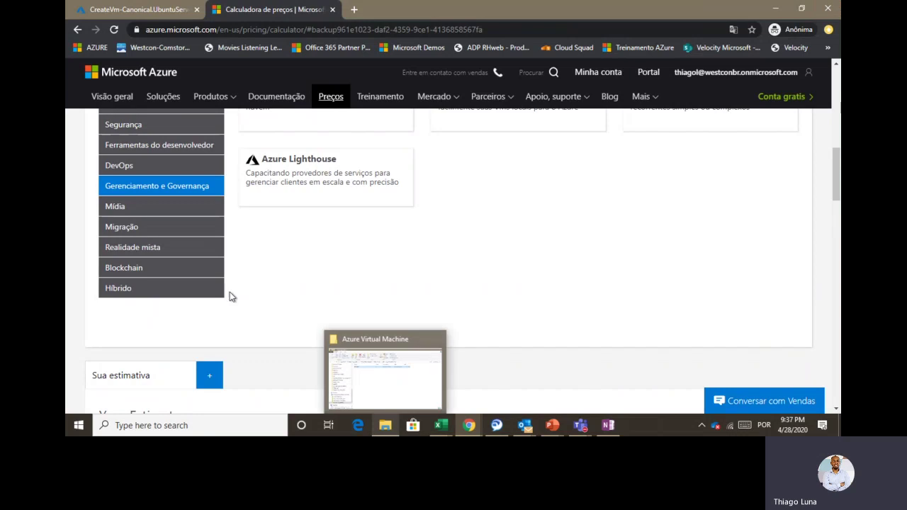
{"action": "scroll", "coordinate": [230, 297], "scroll_direction": "down", "scroll_amount": 2}
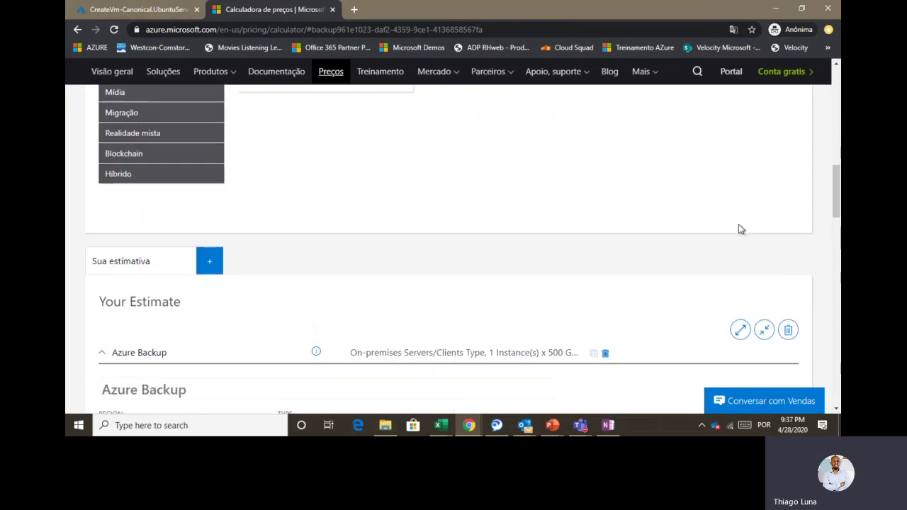
{"action": "scroll", "coordinate": [738, 228], "scroll_direction": "down", "scroll_amount": 2}
{"action": "left_click", "coordinate": [790, 218]}
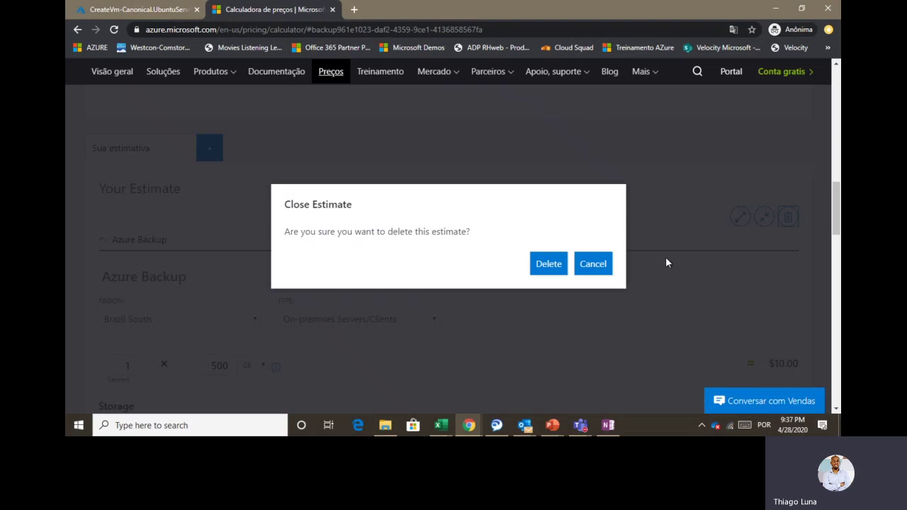
{"action": "left_click", "coordinate": [536, 264]}
Step: Add Azure Site Recovery to the estimate and view its cost settings
{"action": "left_click_drag", "start_coordinate": [836, 258], "coordinate": [835, 156]}
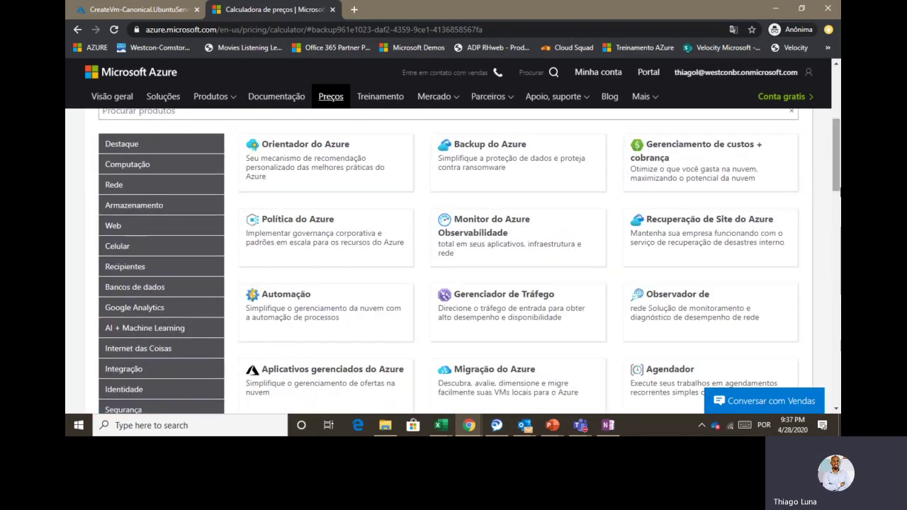
{"action": "left_click", "coordinate": [704, 231]}
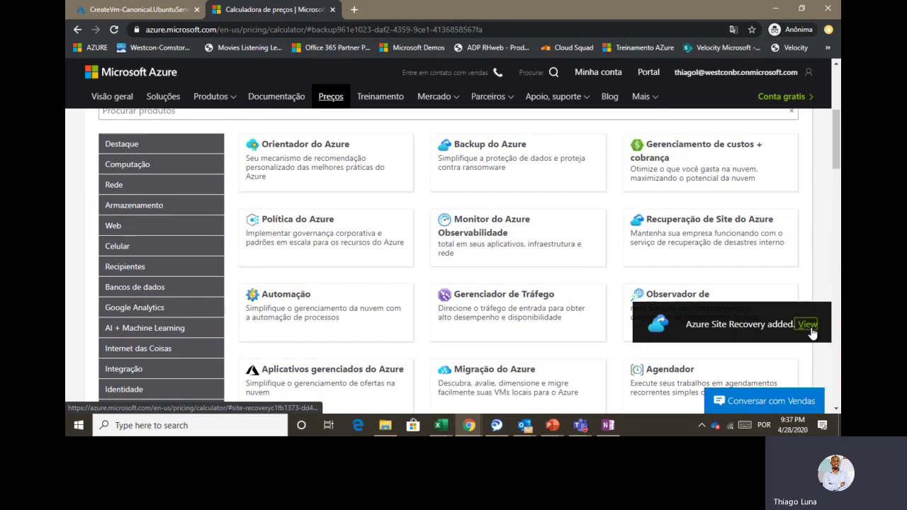
{"action": "left_click", "coordinate": [812, 330]}
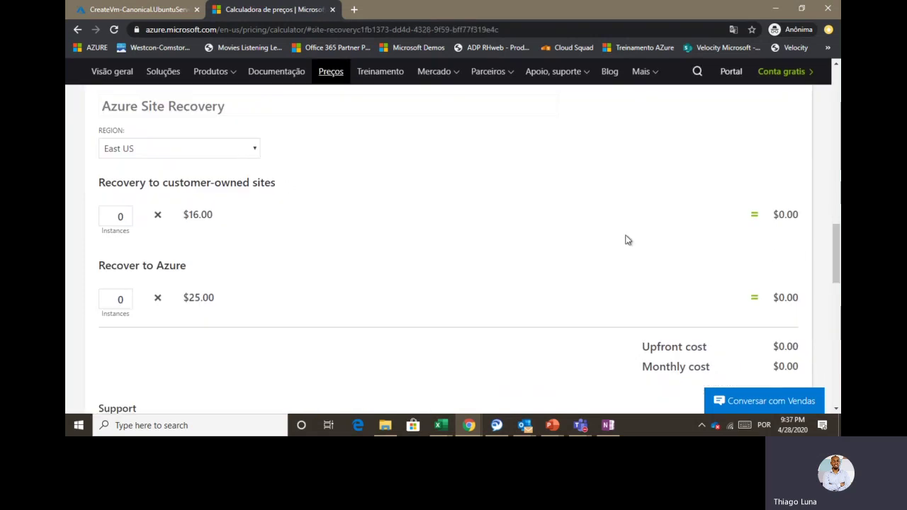
{"action": "left_click", "coordinate": [226, 149]}
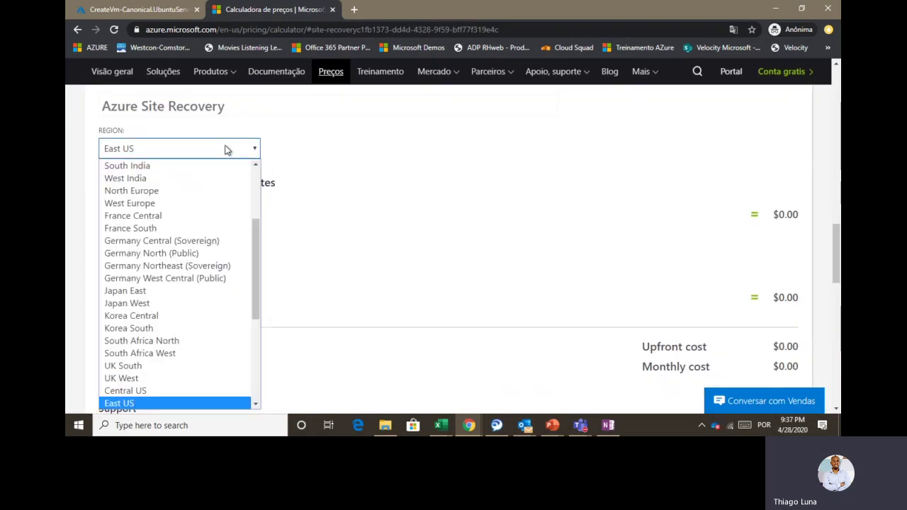
{"action": "left_click", "coordinate": [226, 150]}
{"action": "left_click", "coordinate": [461, 211]}
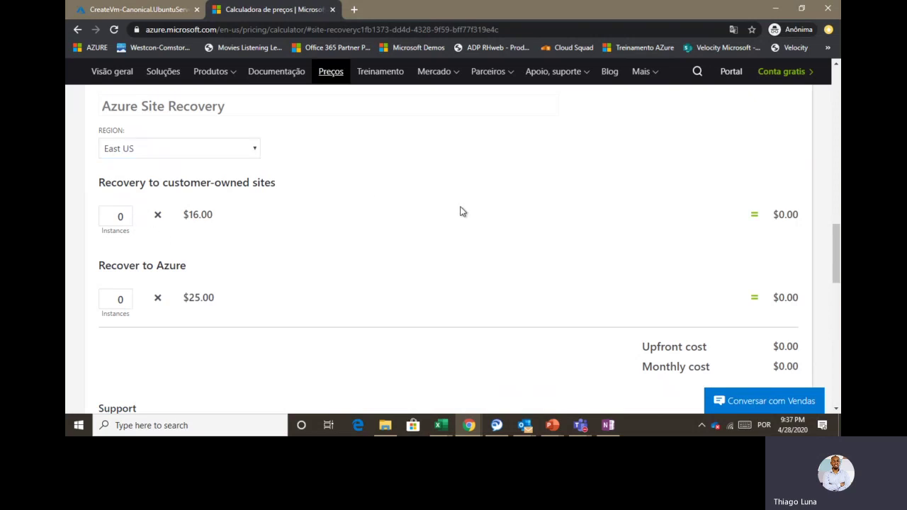
{"action": "right_click", "coordinate": [461, 211]}
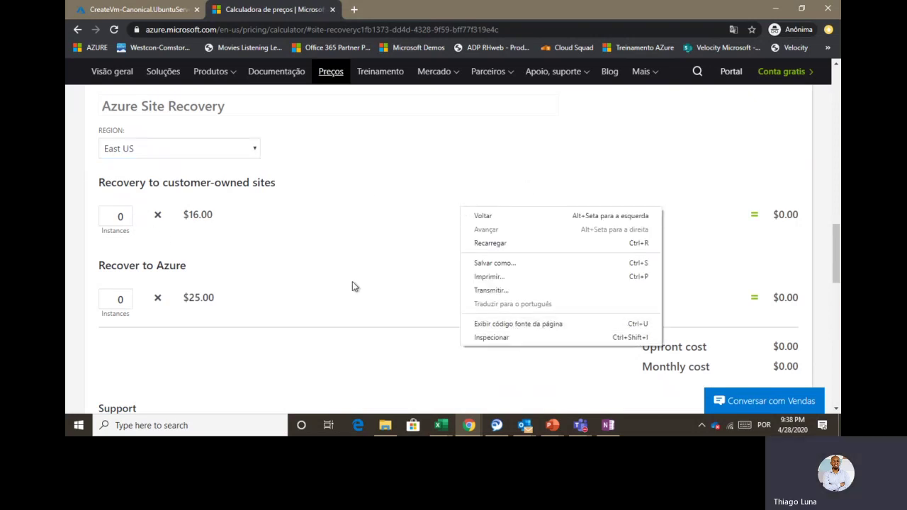
{"action": "left_click", "coordinate": [330, 253]}
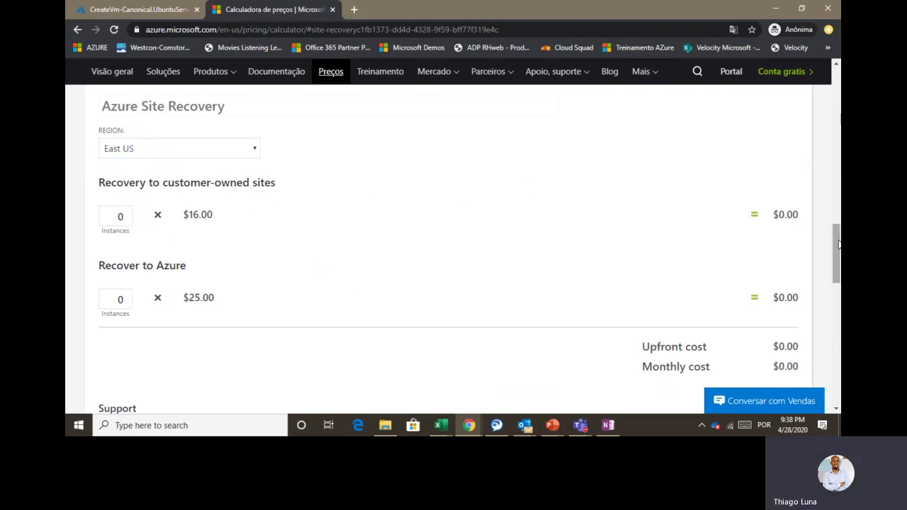
Step: Set the Site Recovery instances to 1 for customer-owned sites and 1 for recovery to Azure
{"action": "scroll", "coordinate": [838, 244], "scroll_direction": "up", "scroll_amount": 4}
{"action": "scroll", "coordinate": [808, 248], "scroll_direction": "down", "scroll_amount": 3}
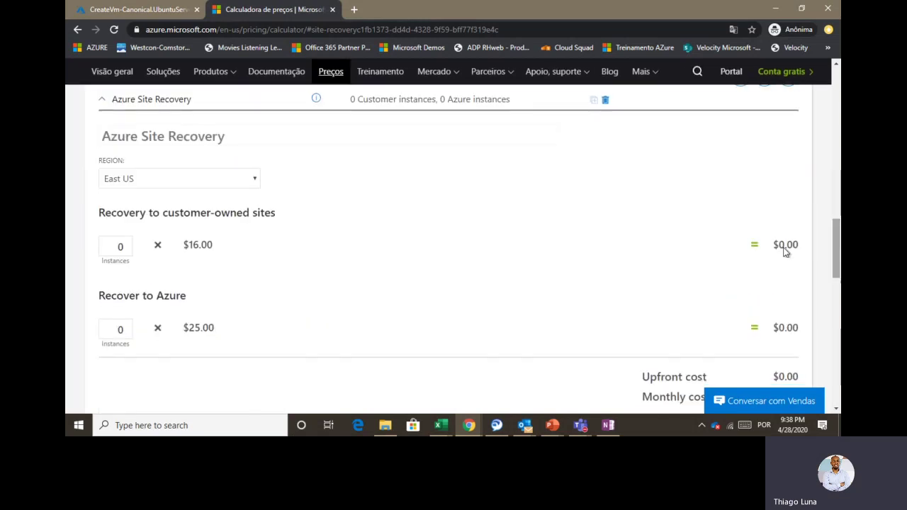
{"action": "left_click", "coordinate": [117, 245]}
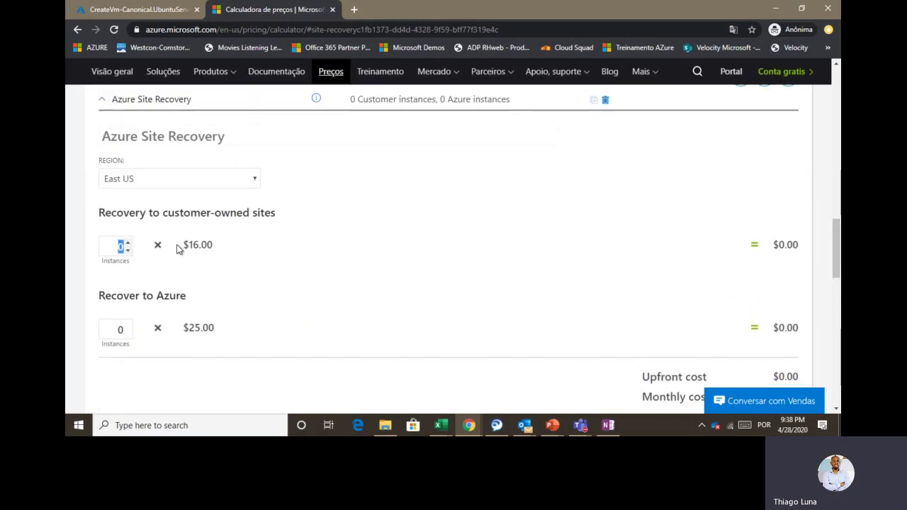
{"action": "type", "text": "1"}
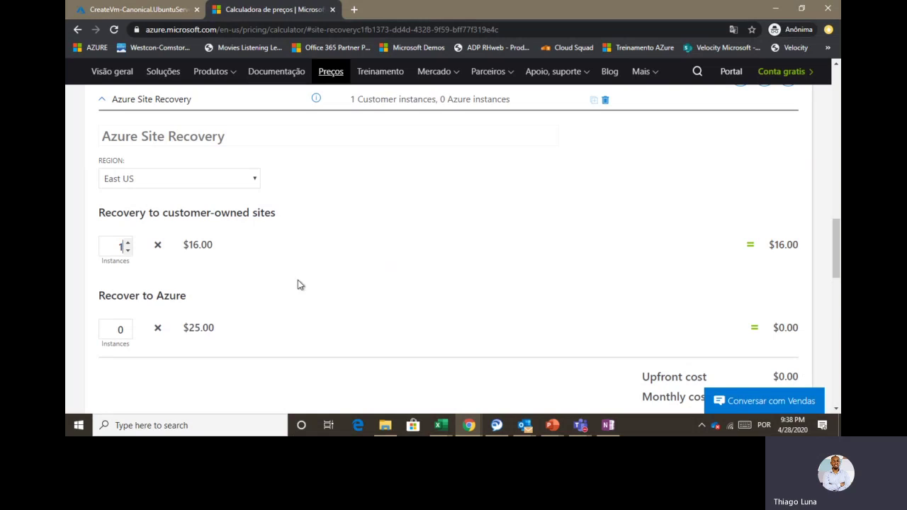
{"action": "left_click", "coordinate": [119, 329]}
{"action": "type", "text": "2"}
{"action": "key", "text": "BackSpace"}
{"action": "type", "text": "01"}
{"action": "key", "text": "BackSpace"}
{"action": "left_click_drag", "start_coordinate": [115, 329], "coordinate": [189, 331]}
{"action": "type", "text": "1"}
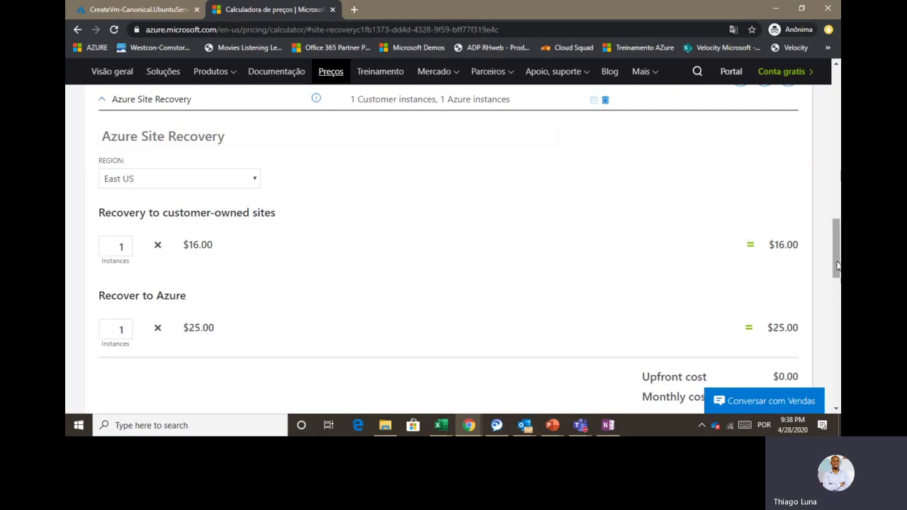
Step: Add Storage Accounts from the storage product category to the estimate
{"action": "left_click_drag", "start_coordinate": [836, 264], "coordinate": [837, 165]}
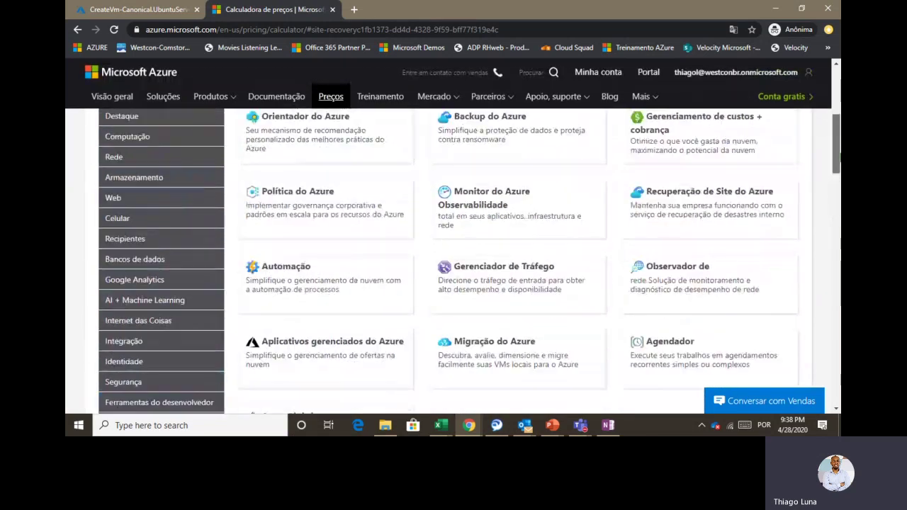
{"action": "left_click", "coordinate": [168, 177]}
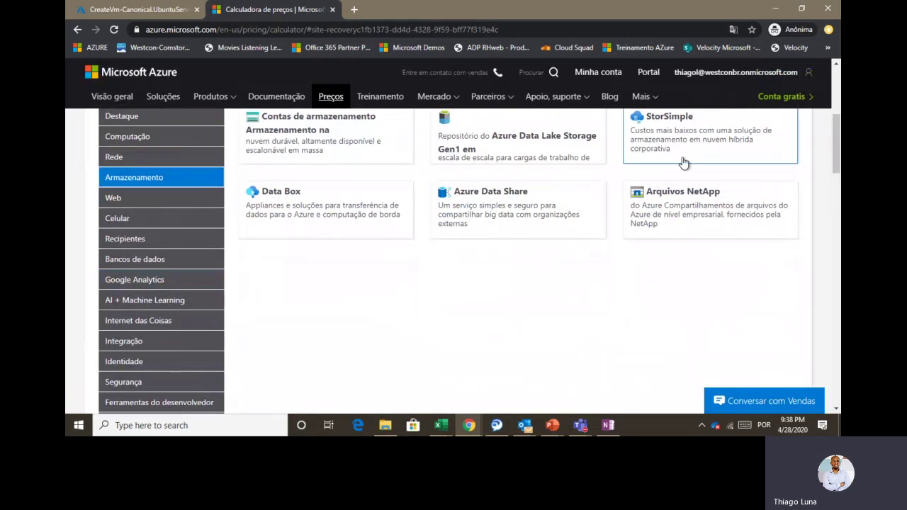
{"action": "left_click", "coordinate": [332, 122]}
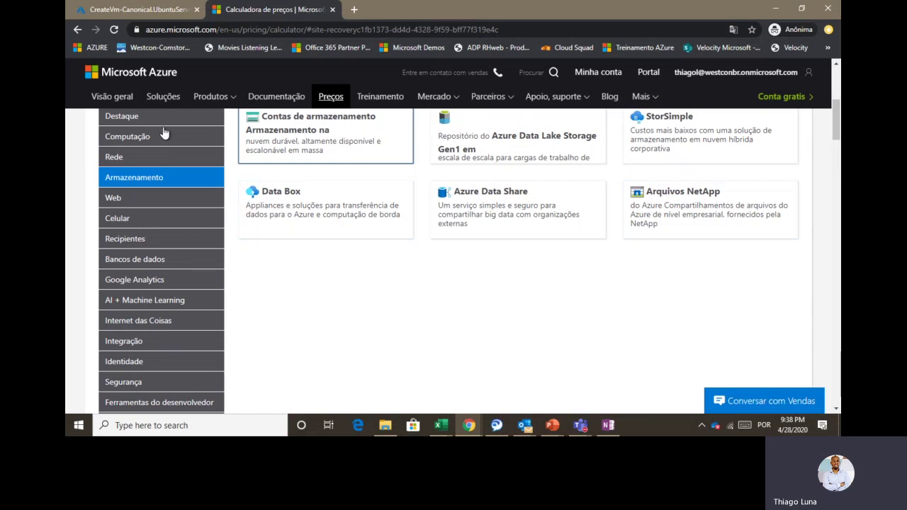
Step: Look through the networking product category and add VPN Gateway to the estimate
{"action": "left_click", "coordinate": [154, 161]}
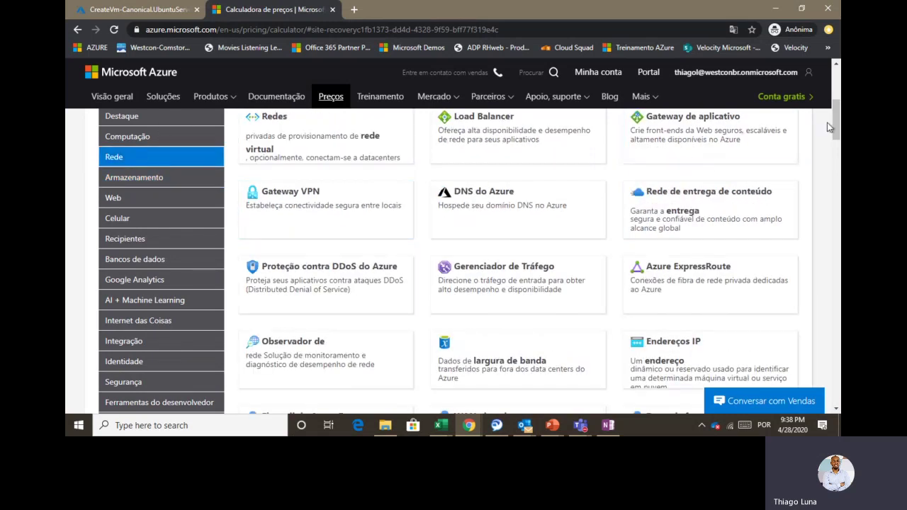
{"action": "scroll", "coordinate": [836, 128], "scroll_direction": "down", "scroll_amount": 2}
{"action": "scroll", "coordinate": [838, 126], "scroll_direction": "down", "scroll_amount": 2}
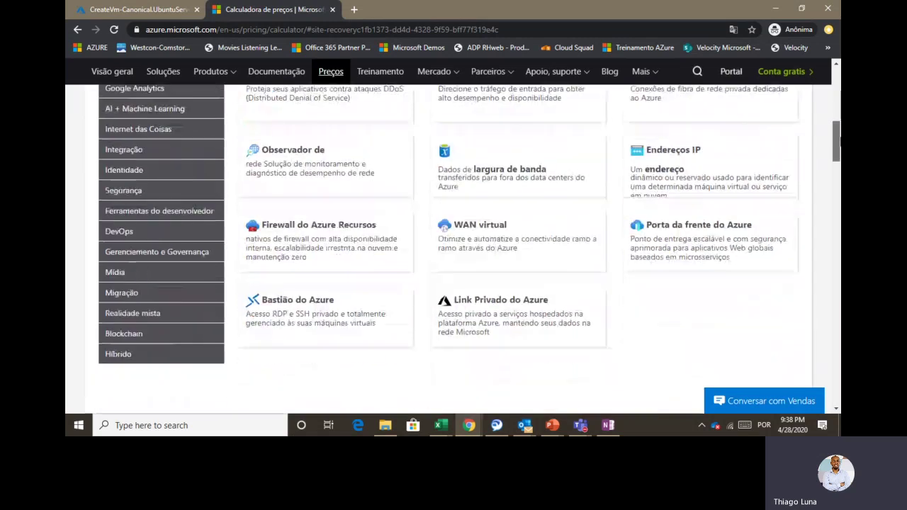
{"action": "scroll", "coordinate": [838, 126], "scroll_direction": "up", "scroll_amount": 3}
{"action": "scroll", "coordinate": [837, 126], "scroll_direction": "up", "scroll_amount": 3}
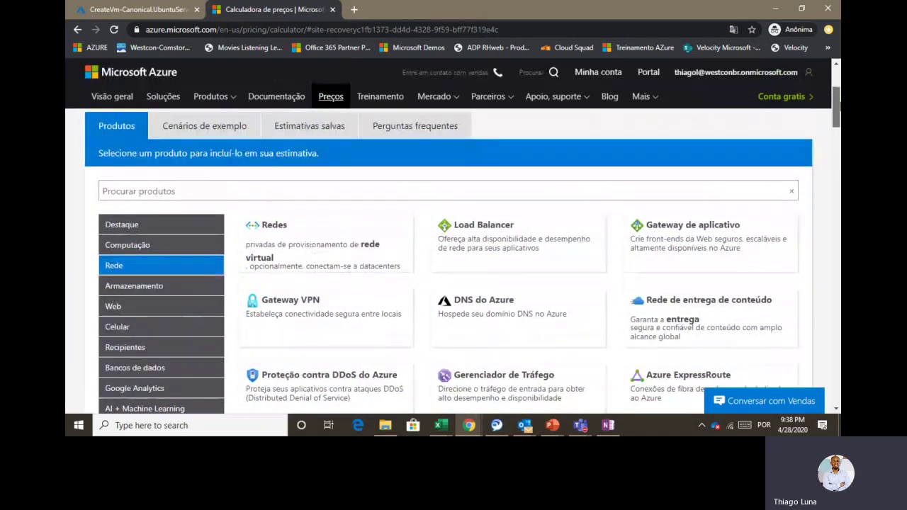
{"action": "scroll", "coordinate": [838, 126], "scroll_direction": "down", "scroll_amount": 1}
{"action": "scroll", "coordinate": [838, 126], "scroll_direction": "down", "scroll_amount": 2}
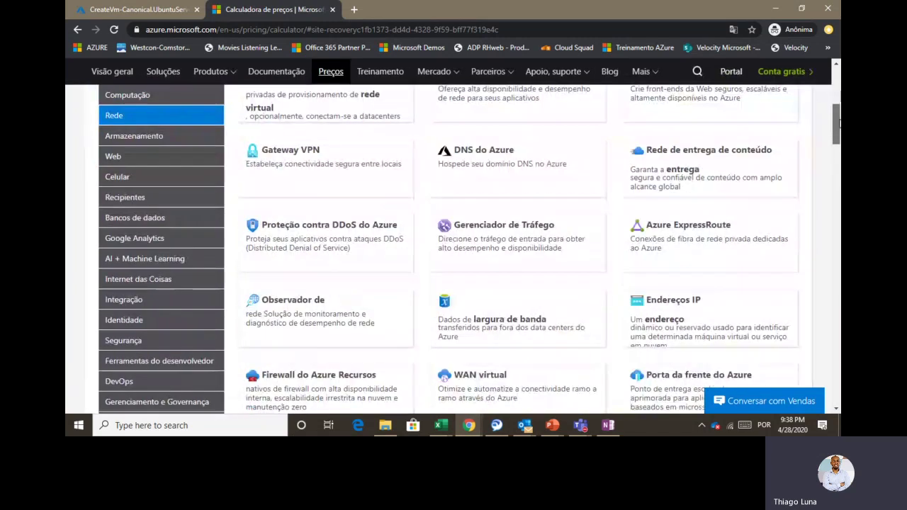
{"action": "left_click", "coordinate": [330, 156]}
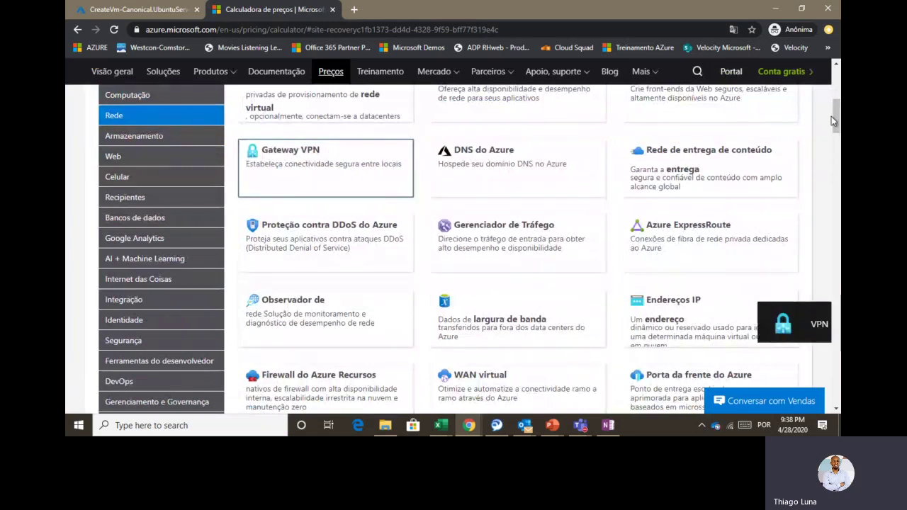
Step: Configure the Storage Accounts item as Managed Disks on the Standard HDD tier with disk size S50: 4096 GiB
{"action": "left_click_drag", "start_coordinate": [838, 111], "coordinate": [835, 196]}
{"action": "left_click", "coordinate": [348, 237]}
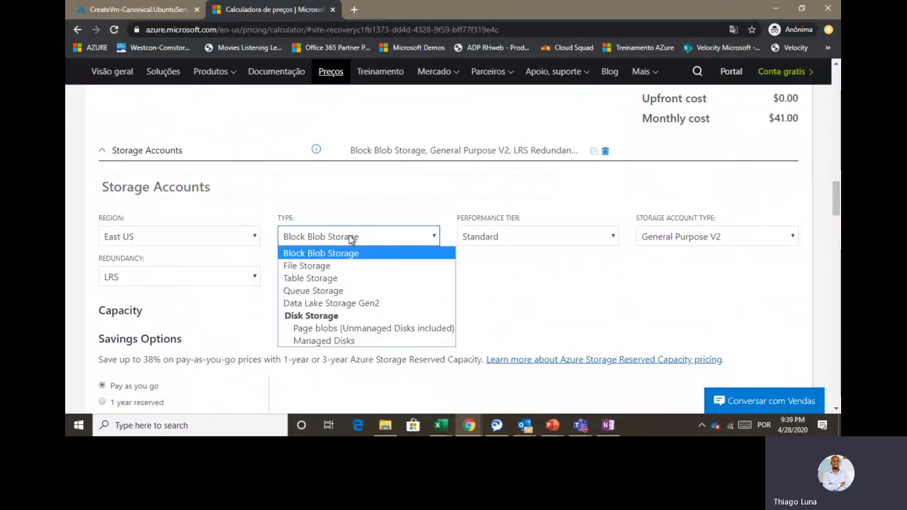
{"action": "left_click", "coordinate": [353, 343]}
{"action": "left_click", "coordinate": [536, 241]}
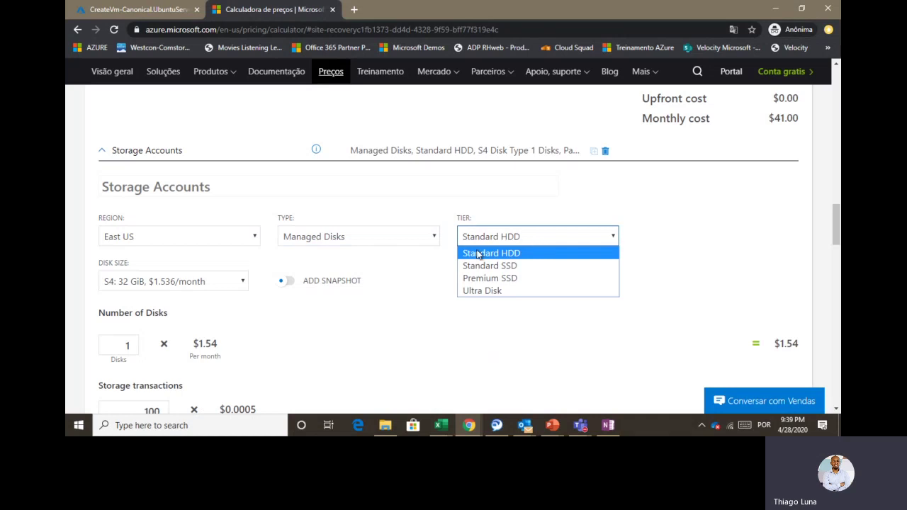
{"action": "left_click", "coordinate": [434, 340]}
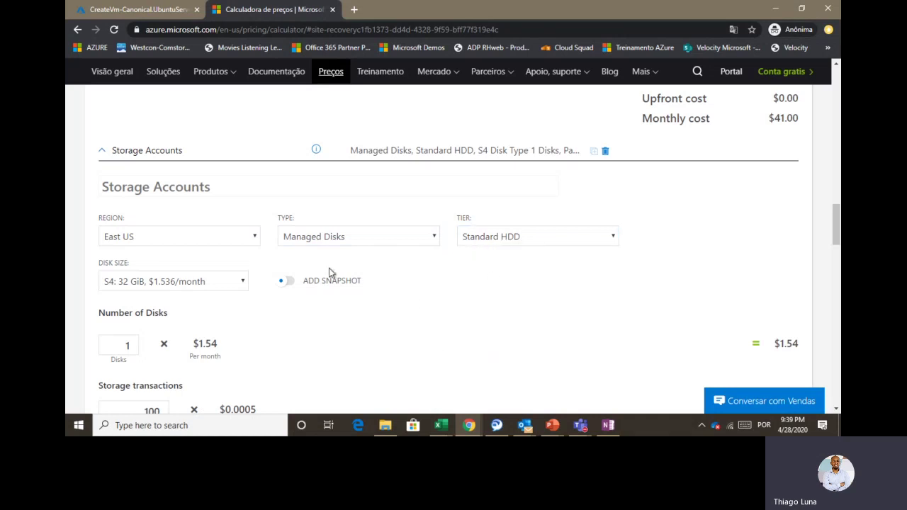
{"action": "left_click", "coordinate": [151, 282]}
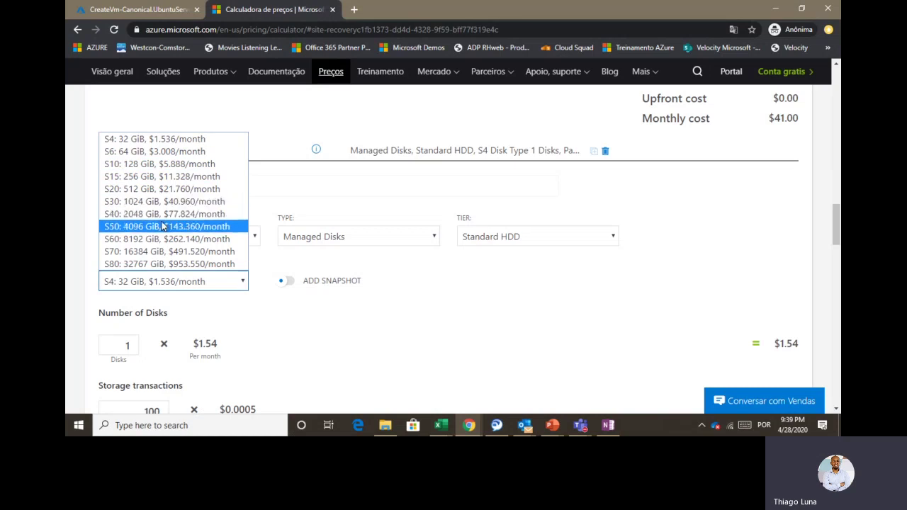
{"action": "key", "text": "Escape"}
{"action": "left_click", "coordinate": [536, 318]}
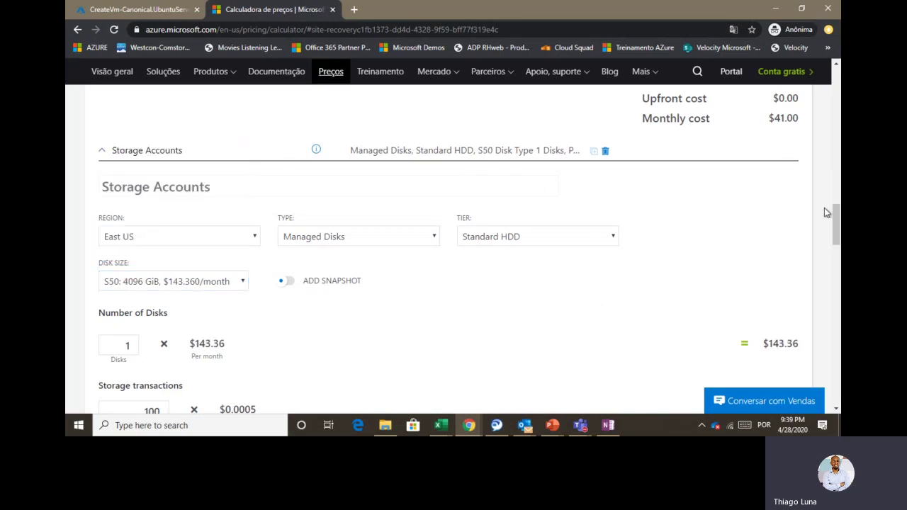
Step: Set the VPN Gateway tier to VpnGw1 with 730 gateway hours
{"action": "scroll", "coordinate": [232, 170], "scroll_direction": "down", "scroll_amount": 6}
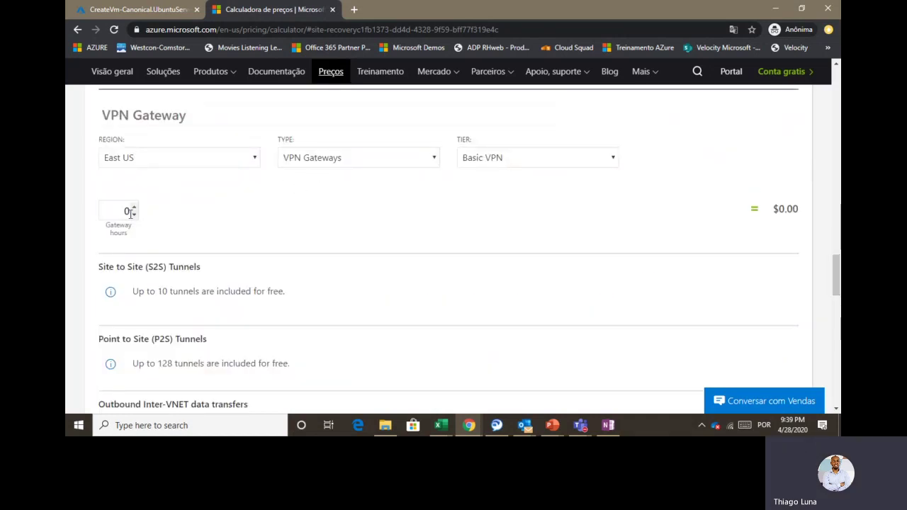
{"action": "left_click", "coordinate": [503, 159]}
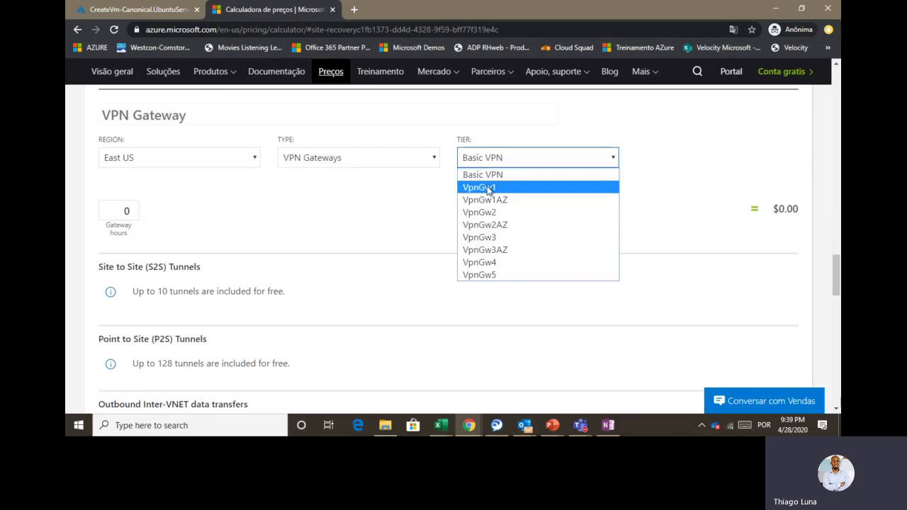
{"action": "left_click", "coordinate": [486, 188]}
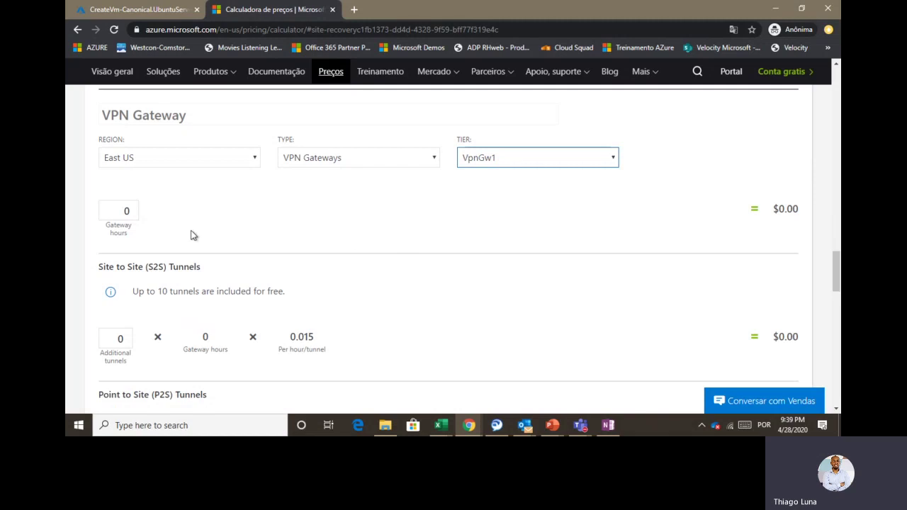
{"action": "left_click", "coordinate": [127, 210]}
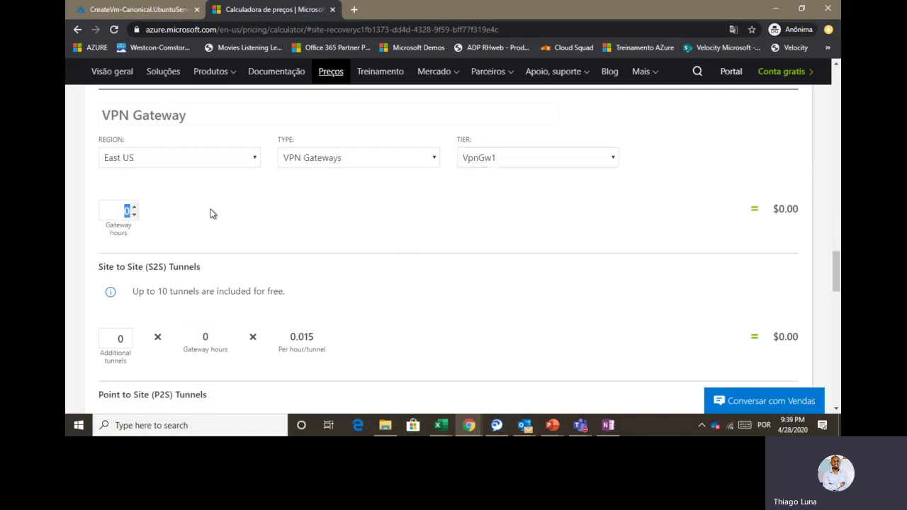
{"action": "type", "text": "730"}
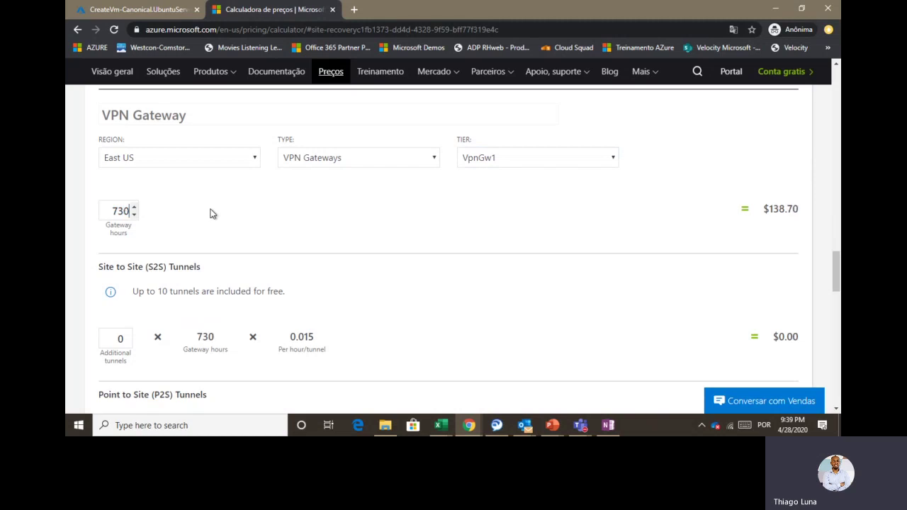
{"action": "left_click", "coordinate": [465, 285]}
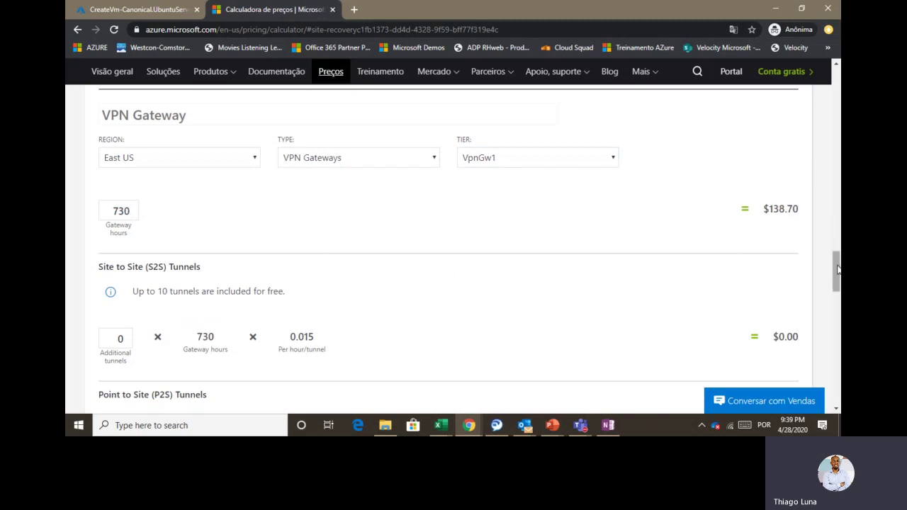
Step: Add one additional site-to-site tunnel to the VPN Gateway and set its outbound Inter-VNET data transfer to 200 GB
{"action": "scroll", "coordinate": [838, 271], "scroll_direction": "down", "scroll_amount": 1}
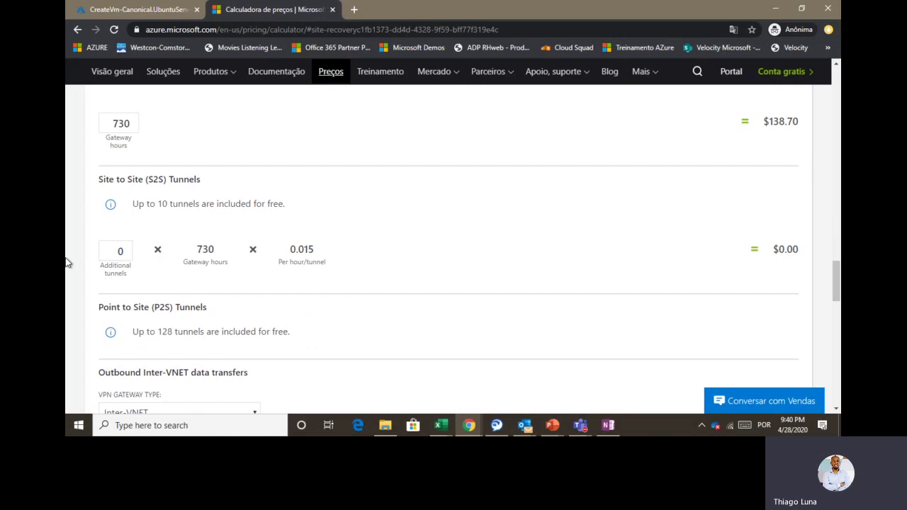
{"action": "left_click", "coordinate": [129, 245]}
{"action": "left_click_drag", "start_coordinate": [838, 283], "coordinate": [838, 307]}
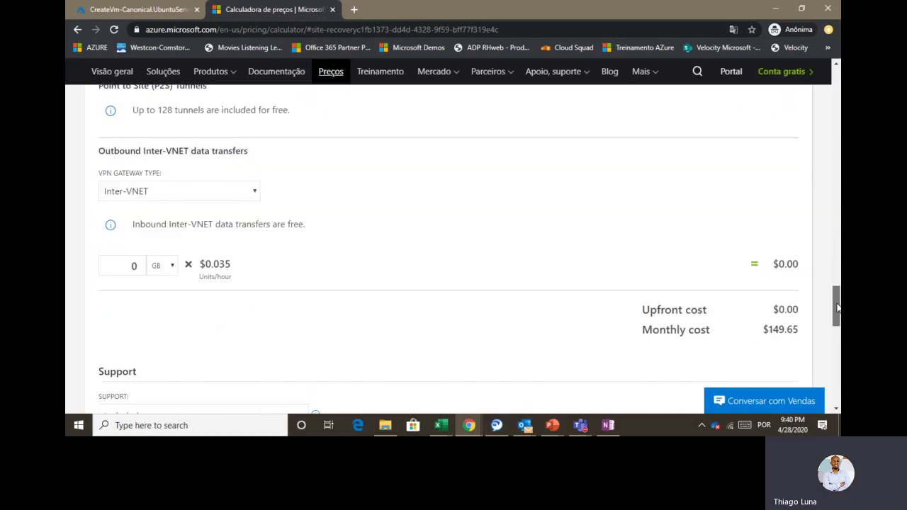
{"action": "double_click", "coordinate": [124, 266]}
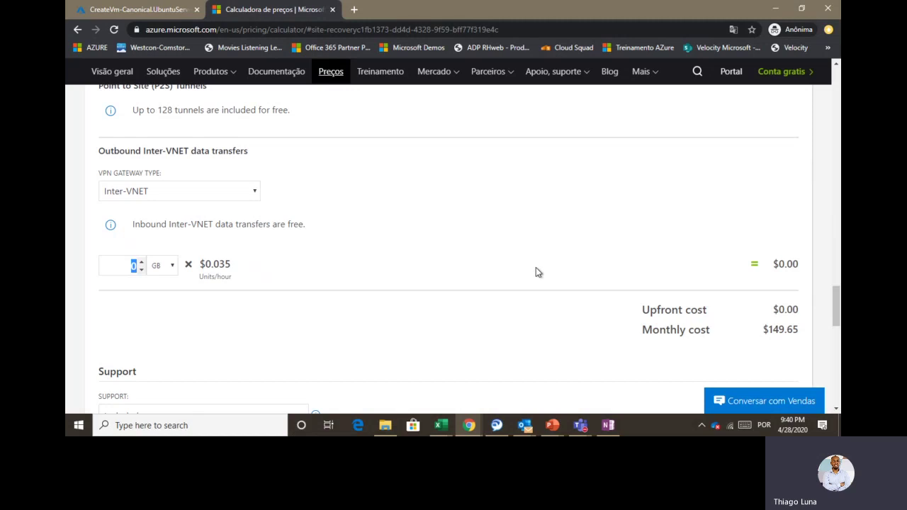
{"action": "type", "text": "200"}
{"action": "left_click", "coordinate": [542, 271]}
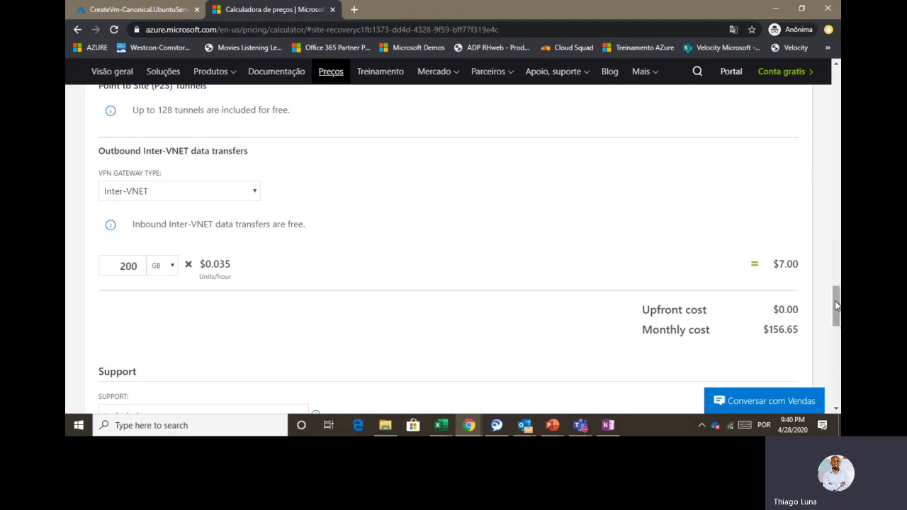
{"action": "scroll", "coordinate": [835, 306], "scroll_direction": "down", "scroll_amount": 7}
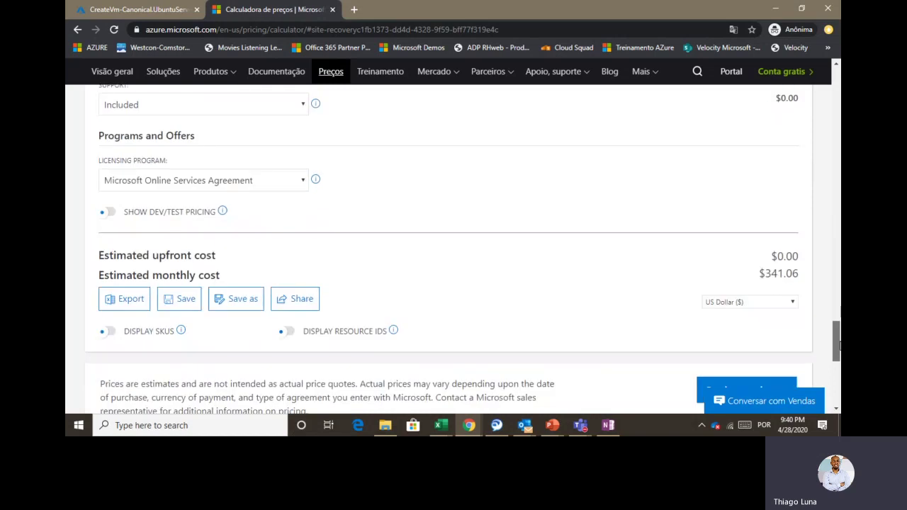
Step: Add Virtual Machines from the compute product category to the estimate
{"action": "scroll", "coordinate": [835, 306], "scroll_direction": "up", "scroll_amount": 1}
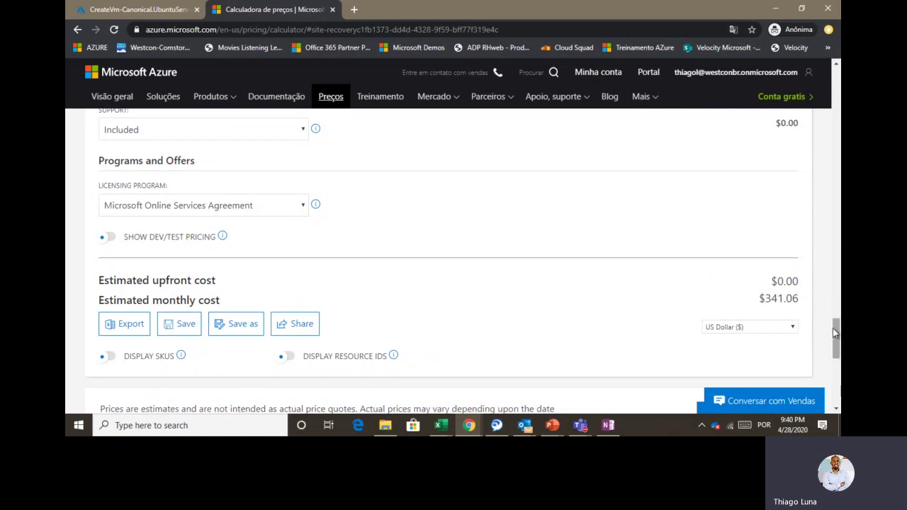
{"action": "left_click_drag", "start_coordinate": [836, 334], "coordinate": [837, 102]}
{"action": "left_click", "coordinate": [151, 235]}
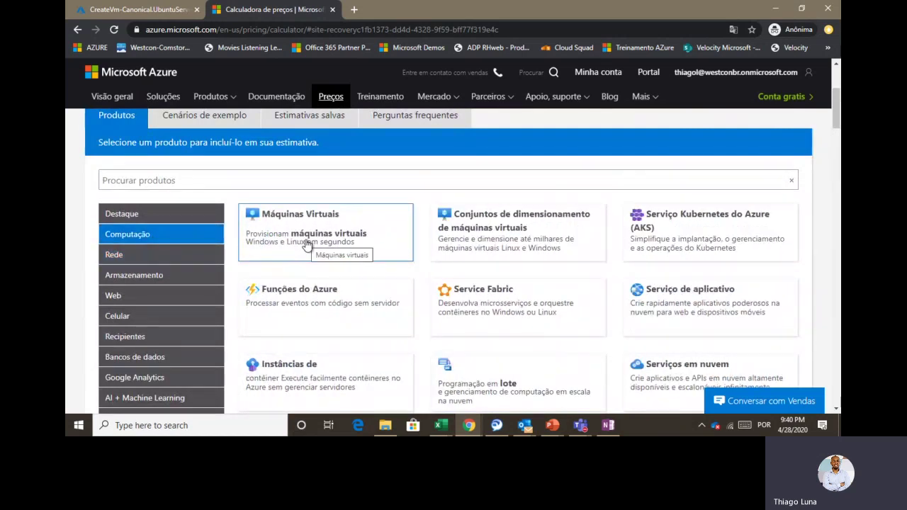
{"action": "left_click", "coordinate": [307, 244]}
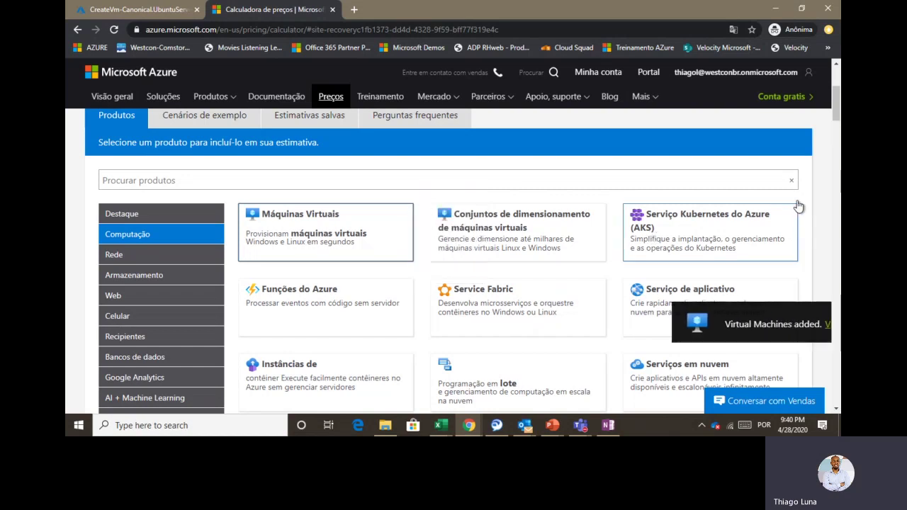
Step: Set the usage period of the Virtual Machines item to 1 day
{"action": "left_click_drag", "start_coordinate": [836, 106], "coordinate": [836, 322]}
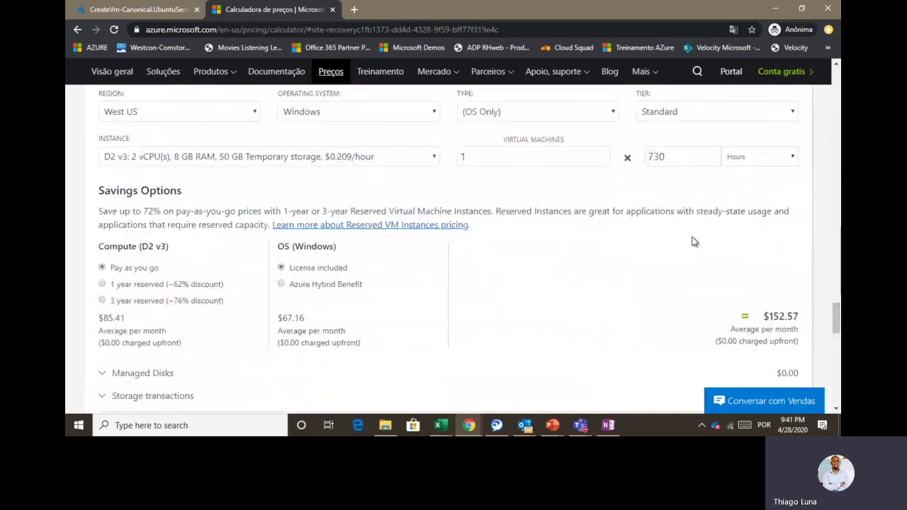
{"action": "left_click_drag", "start_coordinate": [676, 158], "coordinate": [599, 149]}
{"action": "left_click", "coordinate": [753, 160]}
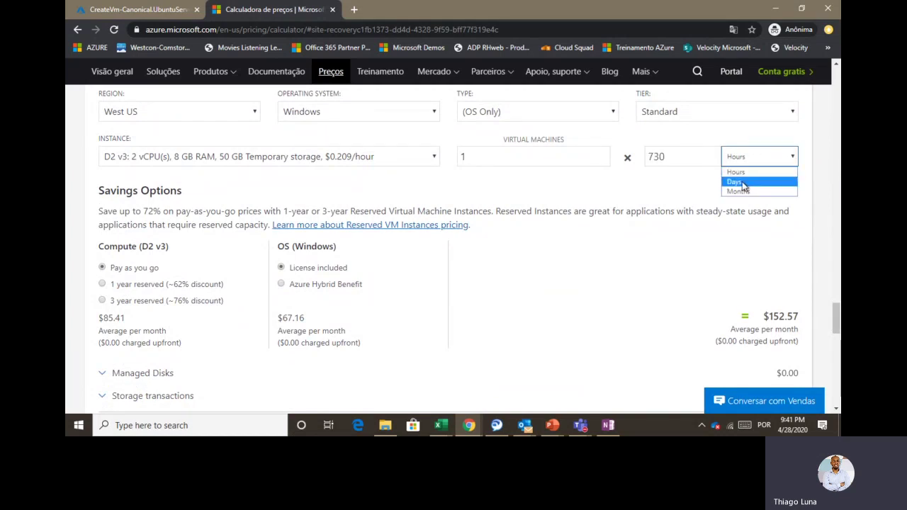
{"action": "left_click", "coordinate": [743, 182]}
{"action": "left_click_drag", "start_coordinate": [690, 158], "coordinate": [565, 149]}
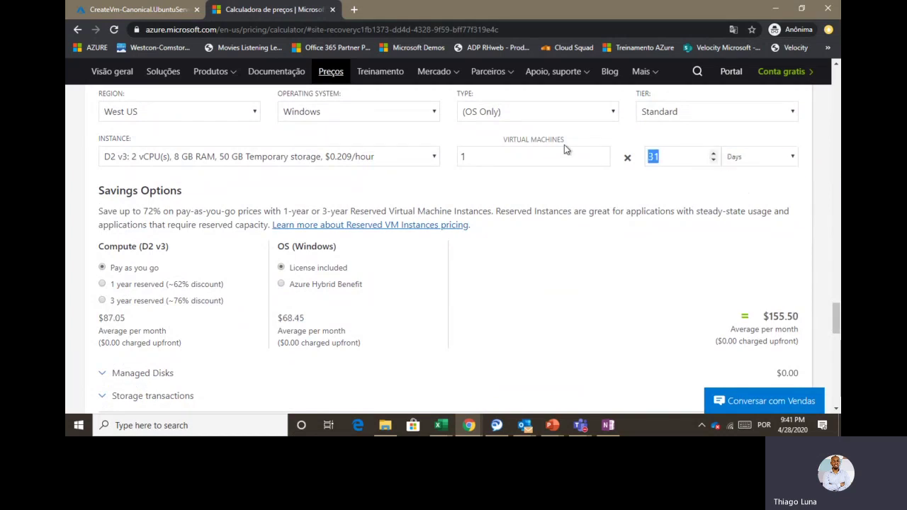
{"action": "type", "text": "1"}
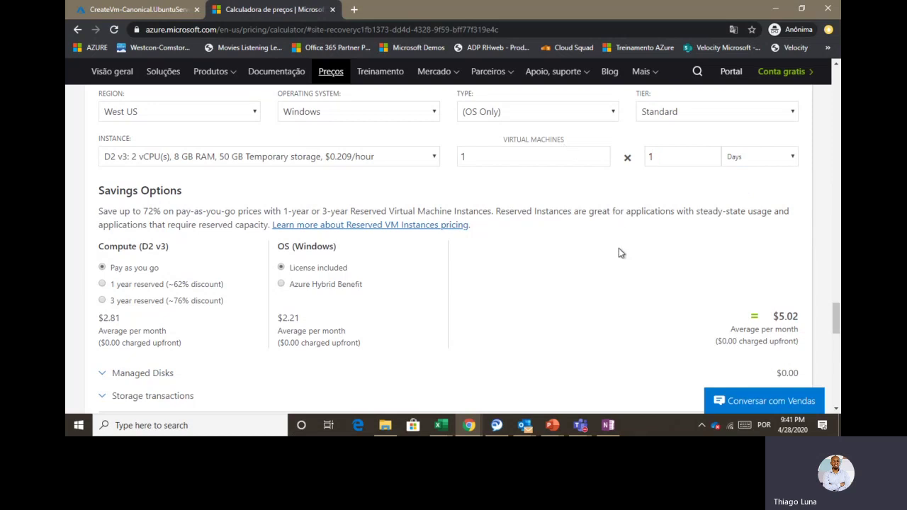
Step: Review the Azure Site Recovery, Storage Accounts and Virtual Machines items of the estimate
{"action": "left_click_drag", "start_coordinate": [836, 317], "coordinate": [836, 170]}
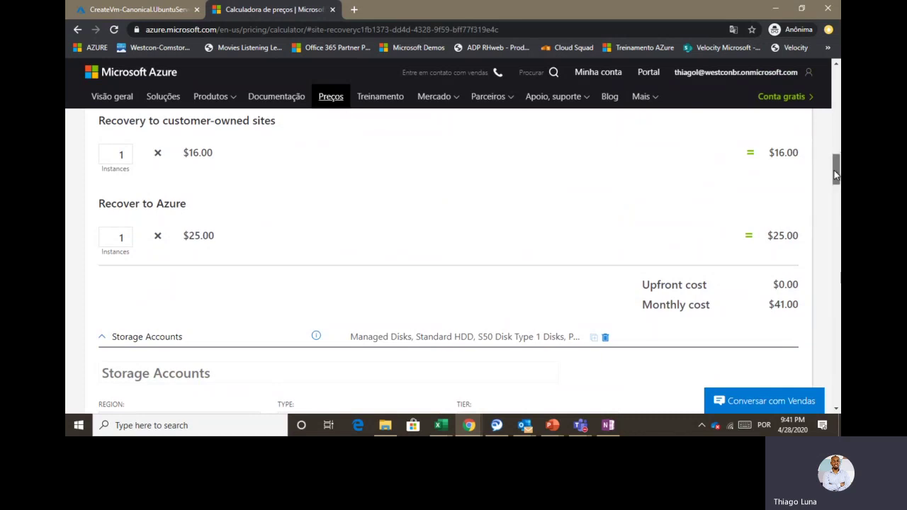
{"action": "scroll", "coordinate": [833, 176], "scroll_direction": "up", "scroll_amount": 4}
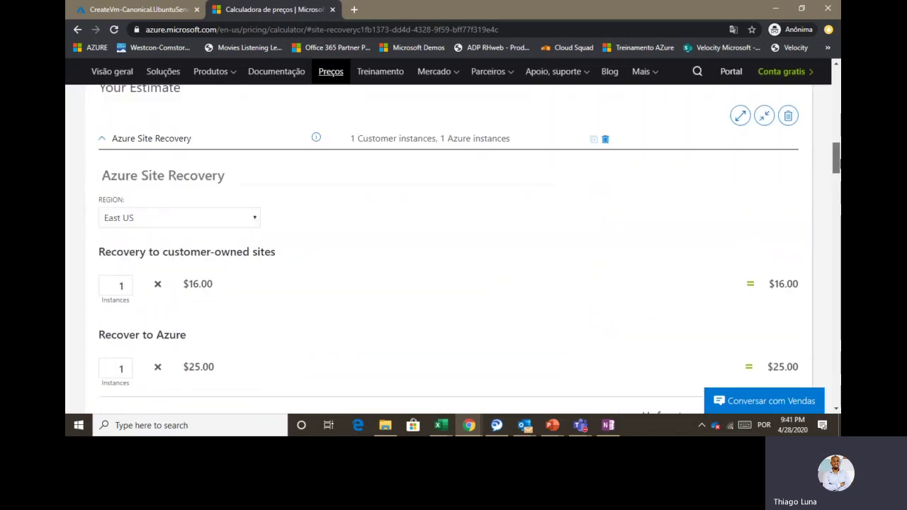
{"action": "scroll", "coordinate": [837, 191], "scroll_direction": "down", "scroll_amount": 5}
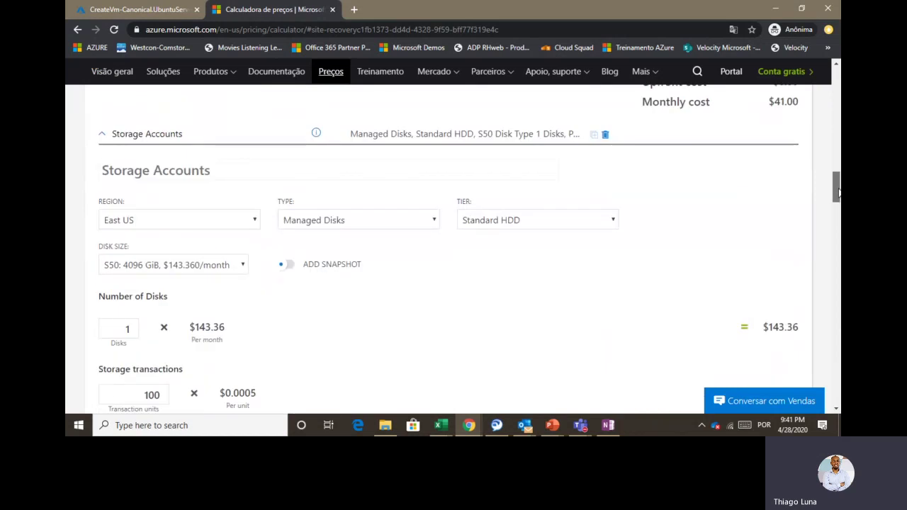
{"action": "left_click_drag", "start_coordinate": [838, 191], "coordinate": [553, 72]}
{"action": "left_click_drag", "start_coordinate": [837, 208], "coordinate": [836, 320]}
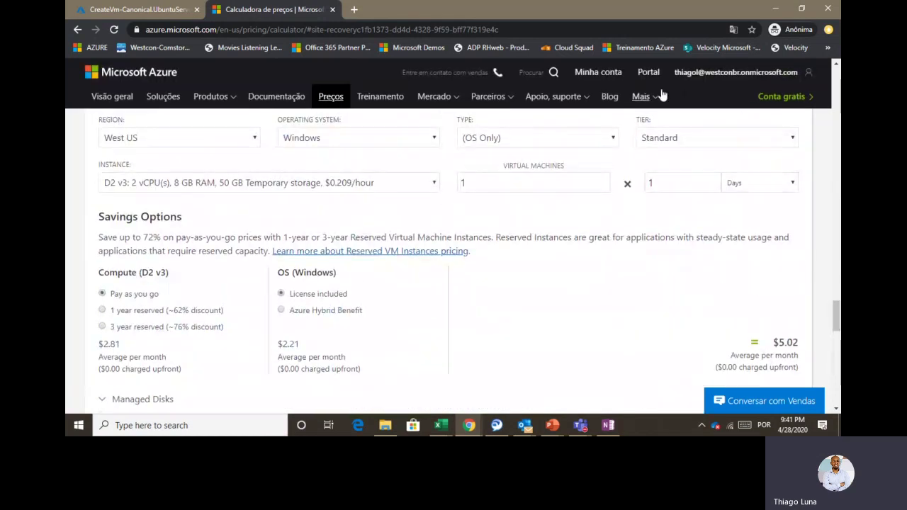
Step: Switch to the Azure portal, open the deployed virtual machine's resource page and return to the portal home
{"action": "left_click", "coordinate": [138, 9]}
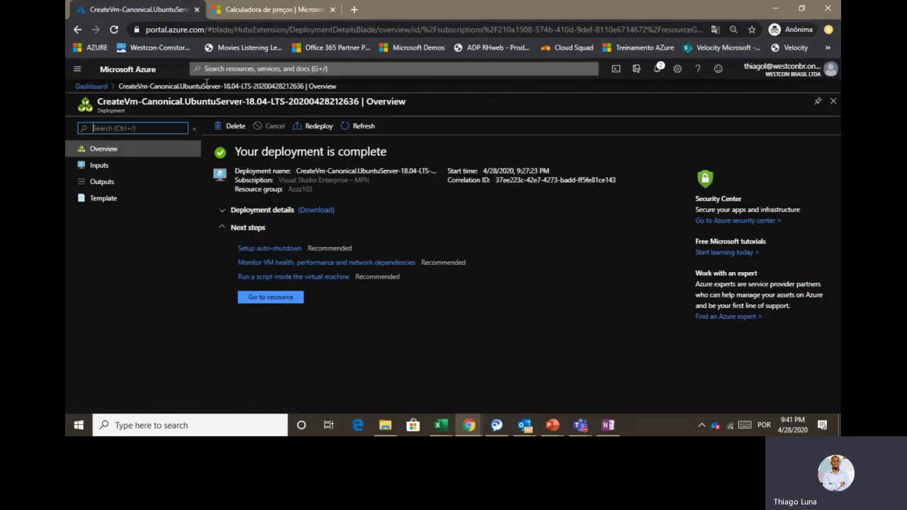
{"action": "left_click", "coordinate": [247, 297]}
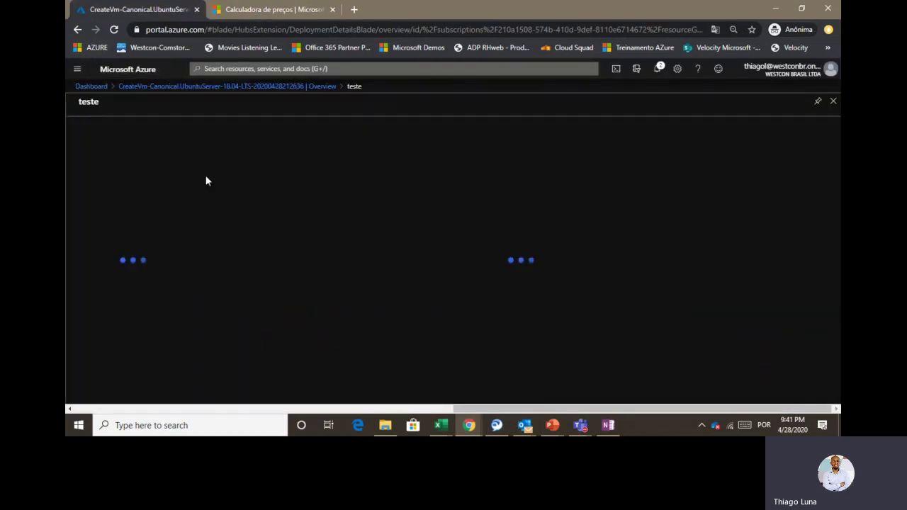
{"action": "left_click", "coordinate": [74, 71]}
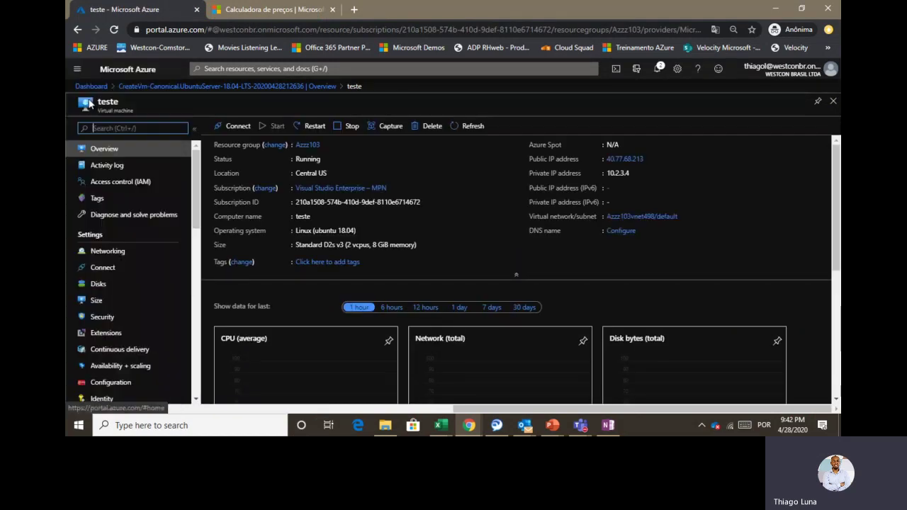
{"action": "left_click", "coordinate": [78, 71]}
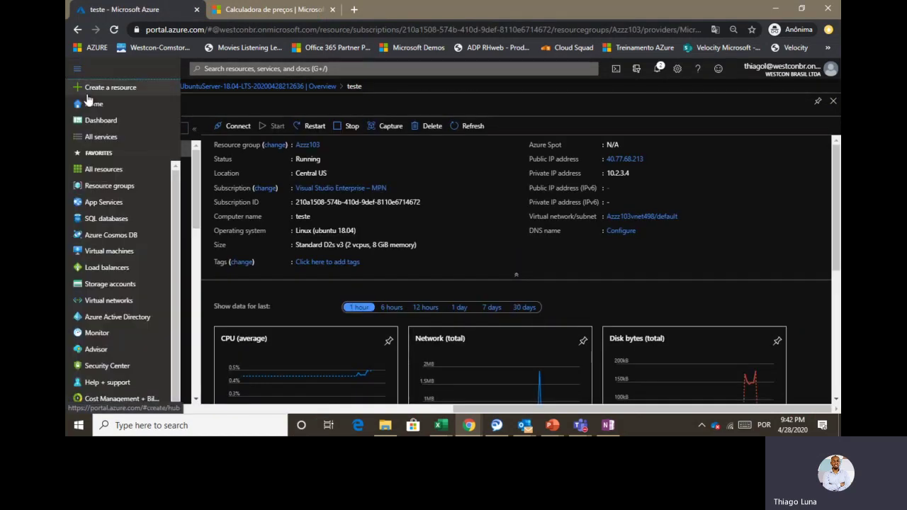
{"action": "left_click", "coordinate": [89, 100]}
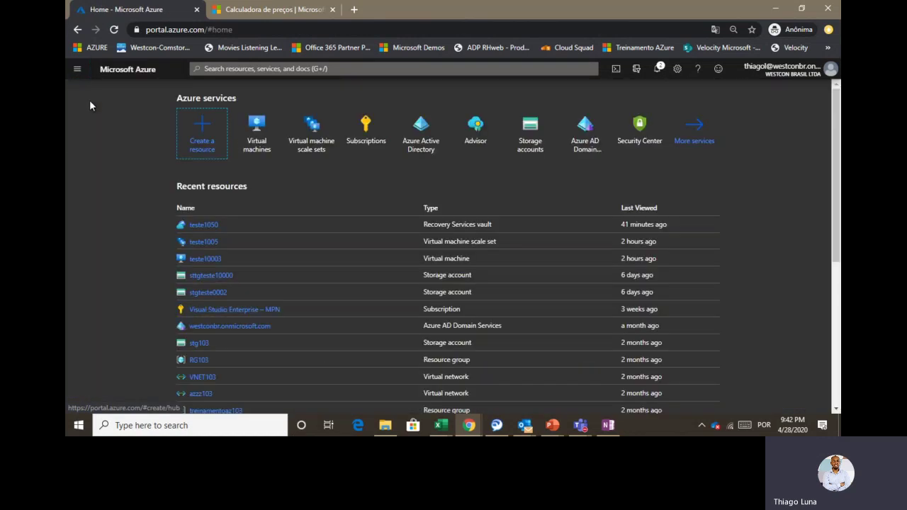
Step: Search the Marketplace for "backup" and start creating a Backup and Site Recovery resource
{"action": "left_click", "coordinate": [80, 72]}
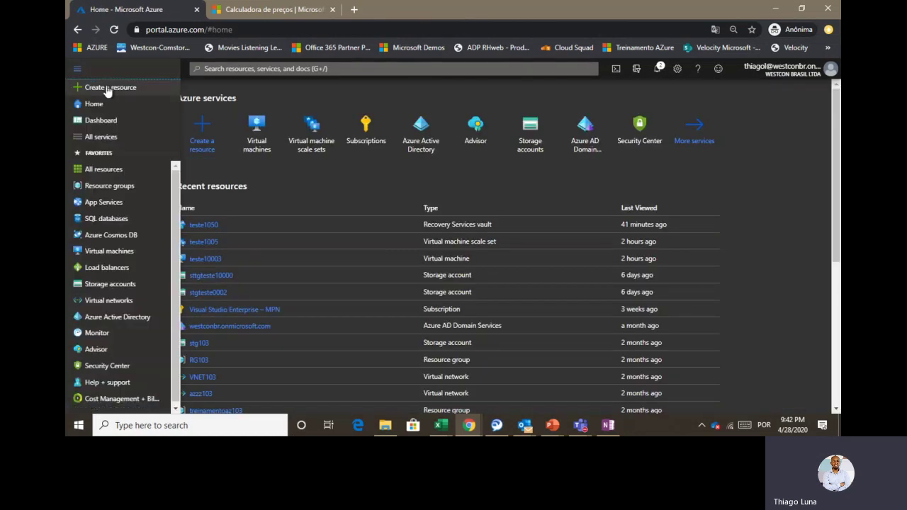
{"action": "left_click", "coordinate": [107, 87]}
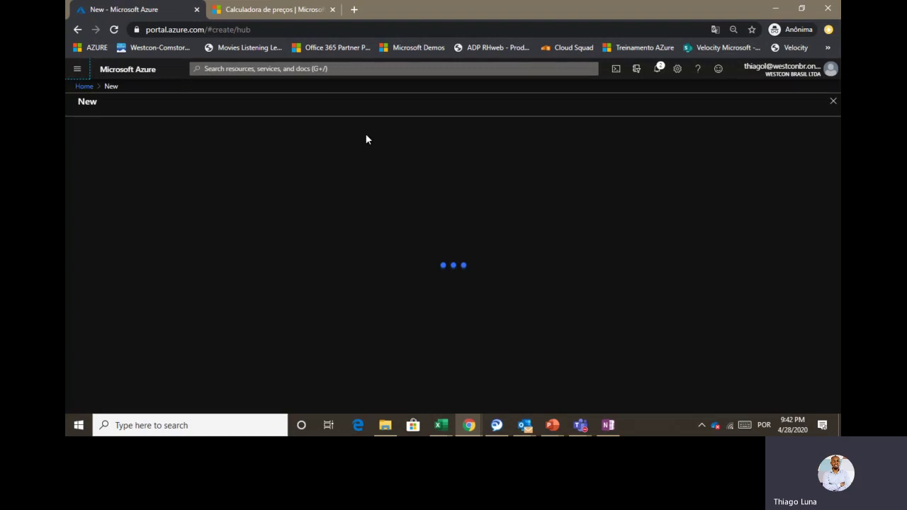
{"action": "type", "text": "b"}
{"action": "key", "text": "BackSpace"}
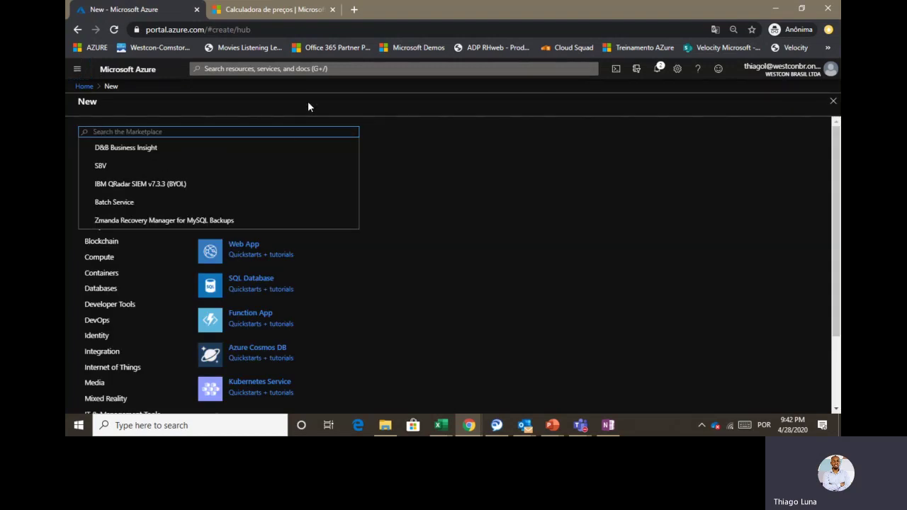
{"action": "type", "text": "backup"}
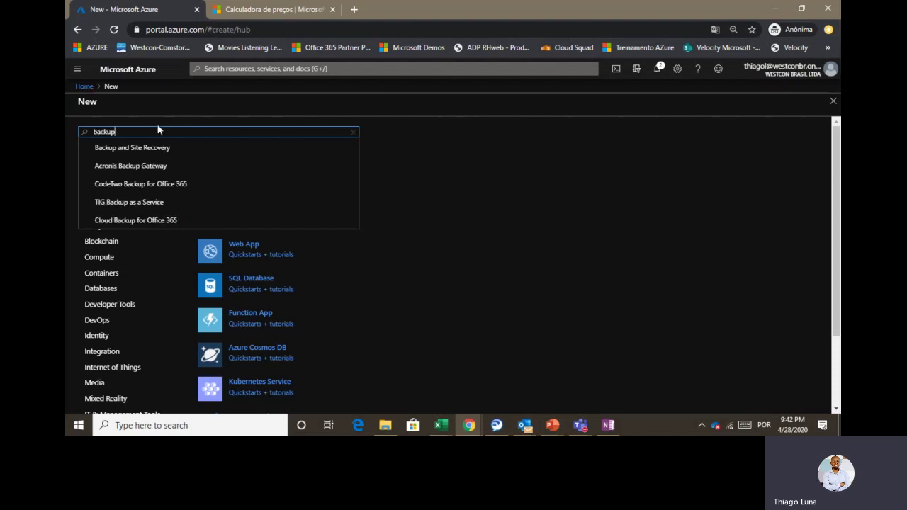
{"action": "left_click", "coordinate": [147, 148]}
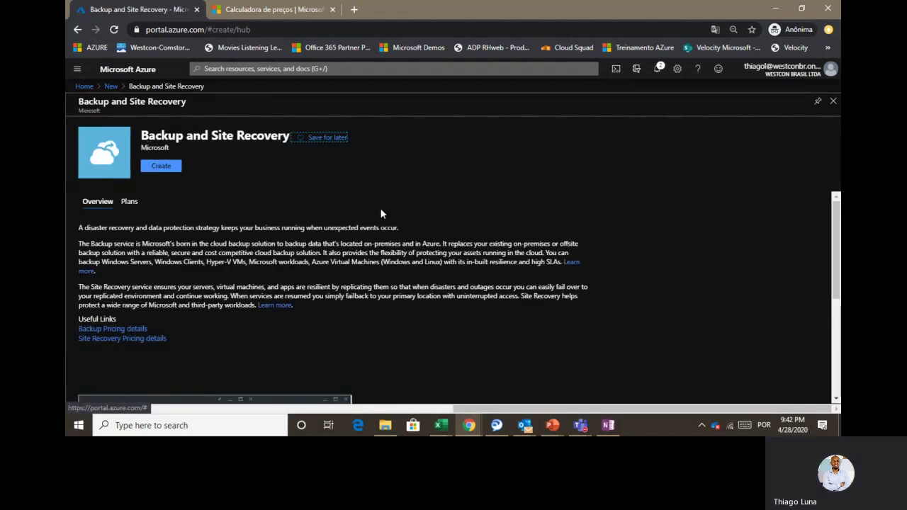
{"action": "left_click", "coordinate": [165, 173]}
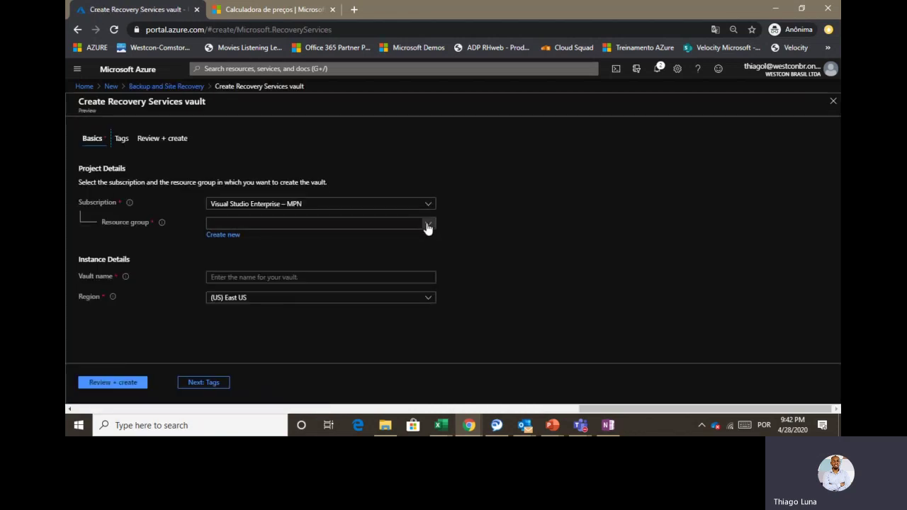
Step: Assign the new Recovery Services vault to resource group Azzz103 and name it teste1250
{"action": "left_click", "coordinate": [428, 225]}
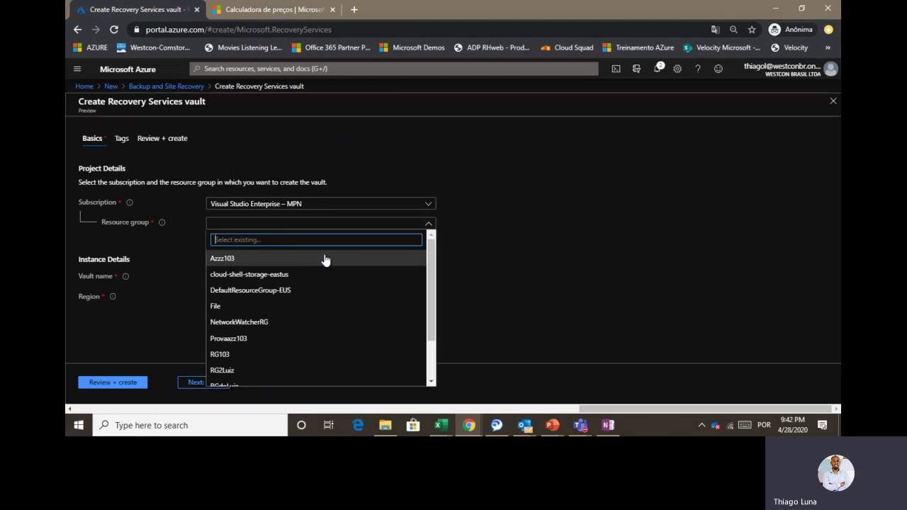
{"action": "mouse_move", "coordinate": [434, 269]}
{"action": "left_mouse_down"}
{"action": "mouse_move", "coordinate": [434, 299]}
{"action": "mouse_move", "coordinate": [440, 266]}
{"action": "left_mouse_up"}
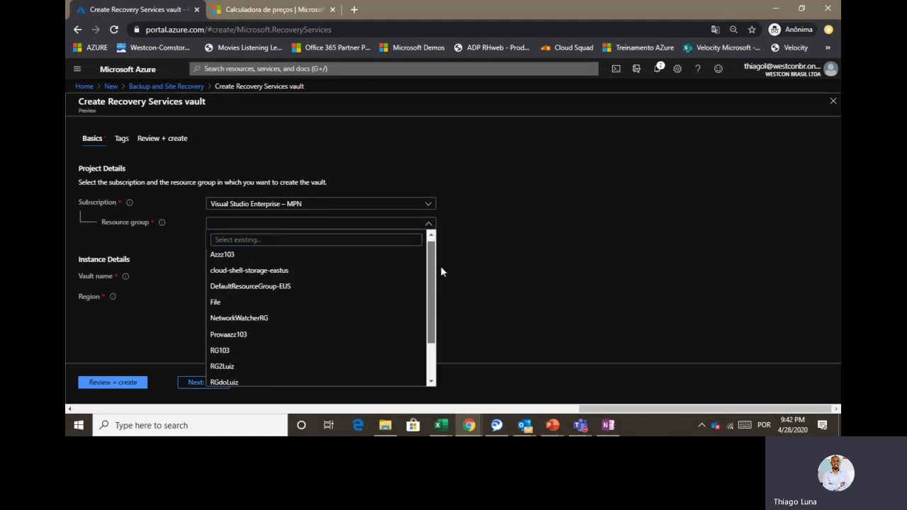
{"action": "left_click", "coordinate": [243, 257]}
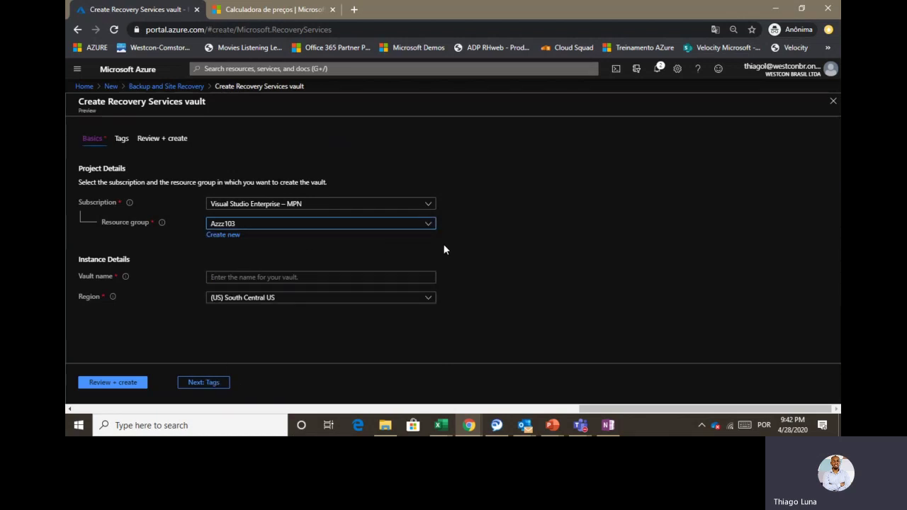
{"action": "left_click", "coordinate": [309, 278]}
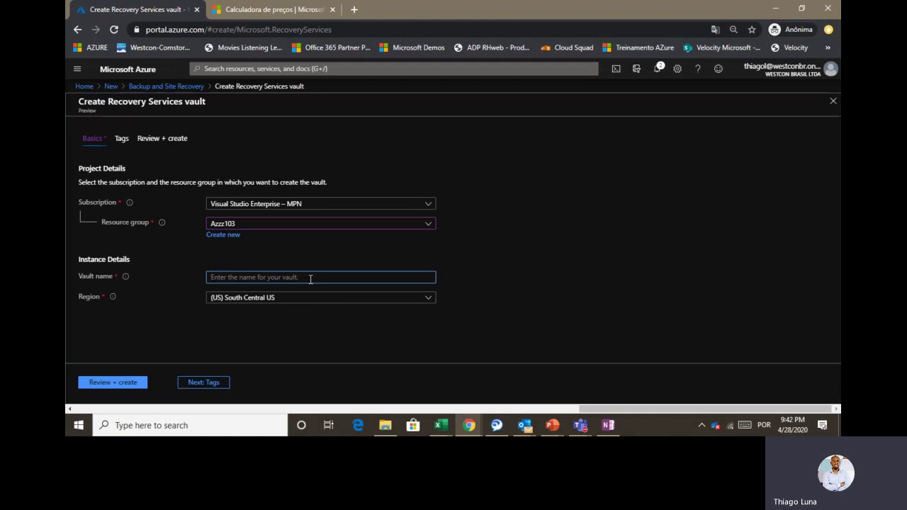
{"action": "type", "text": "teste1250"}
{"action": "left_click", "coordinate": [656, 305]}
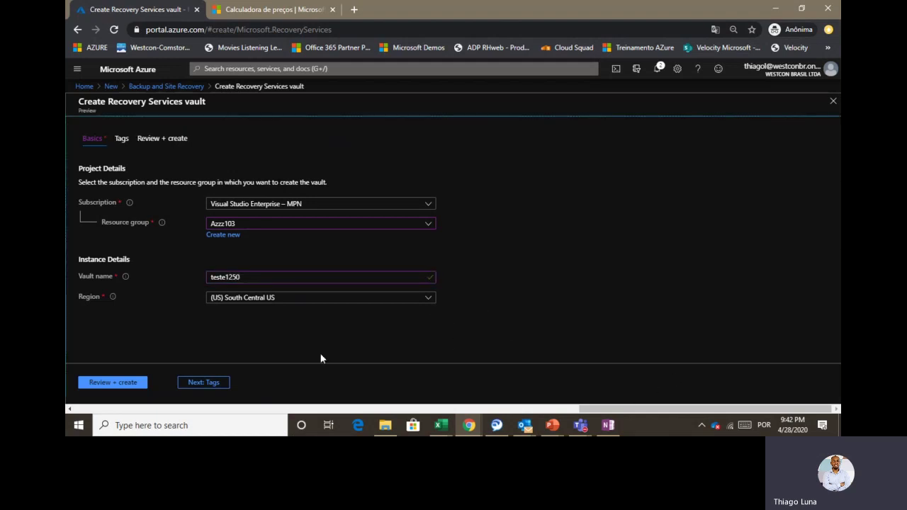
Step: Create the Recovery Services vault without tags and open the deployed resource
{"action": "left_click", "coordinate": [203, 384]}
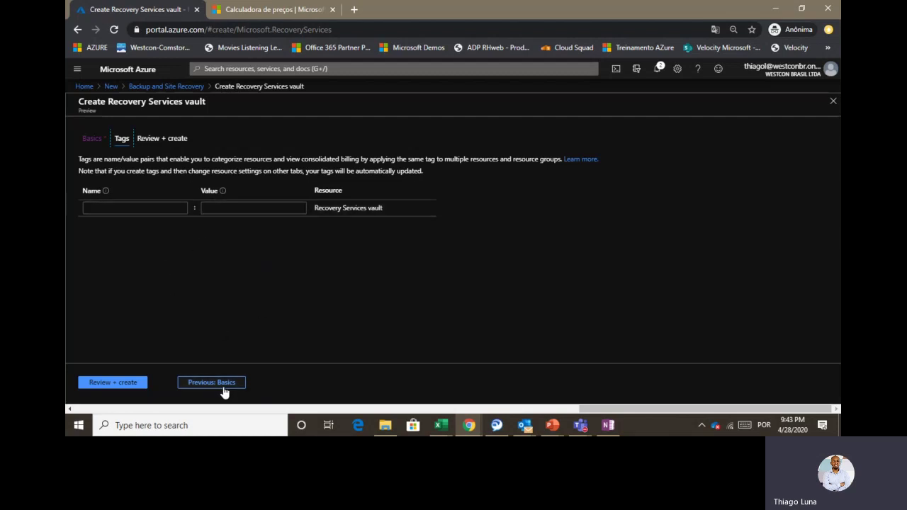
{"action": "left_click", "coordinate": [116, 381]}
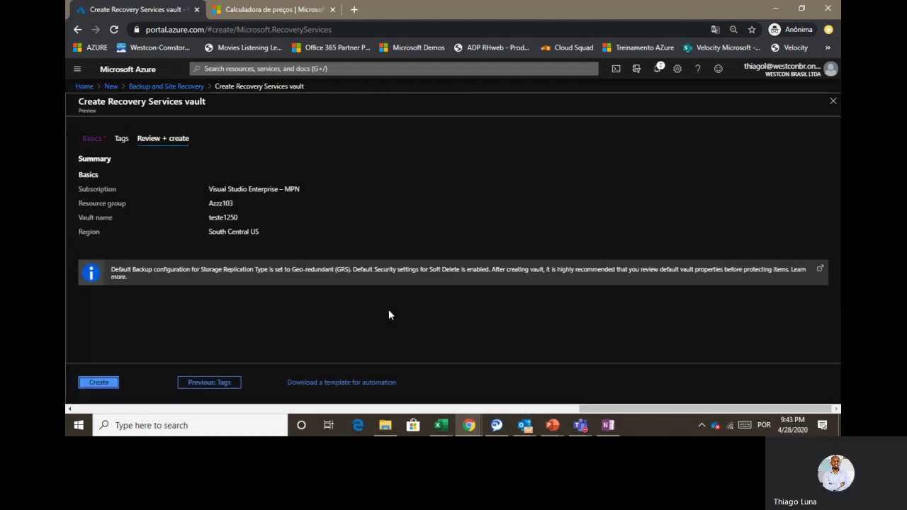
{"action": "left_click", "coordinate": [97, 386]}
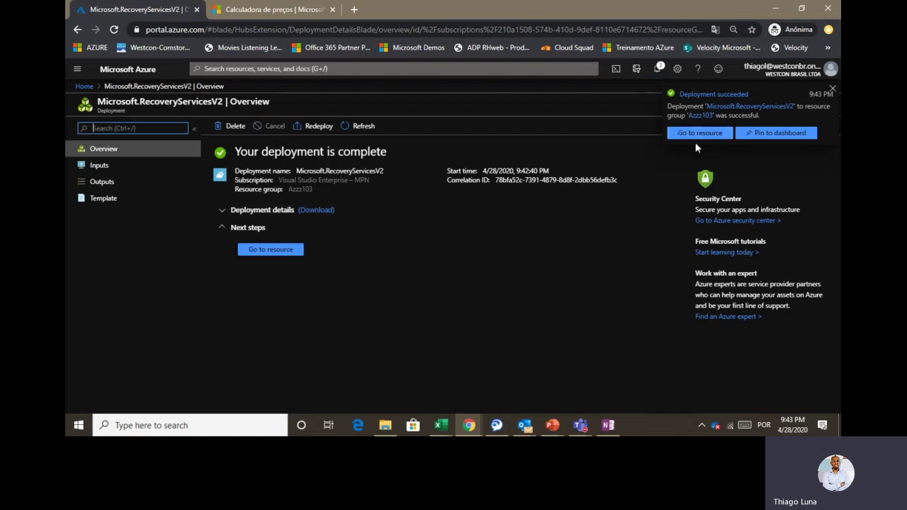
{"action": "left_click", "coordinate": [698, 132]}
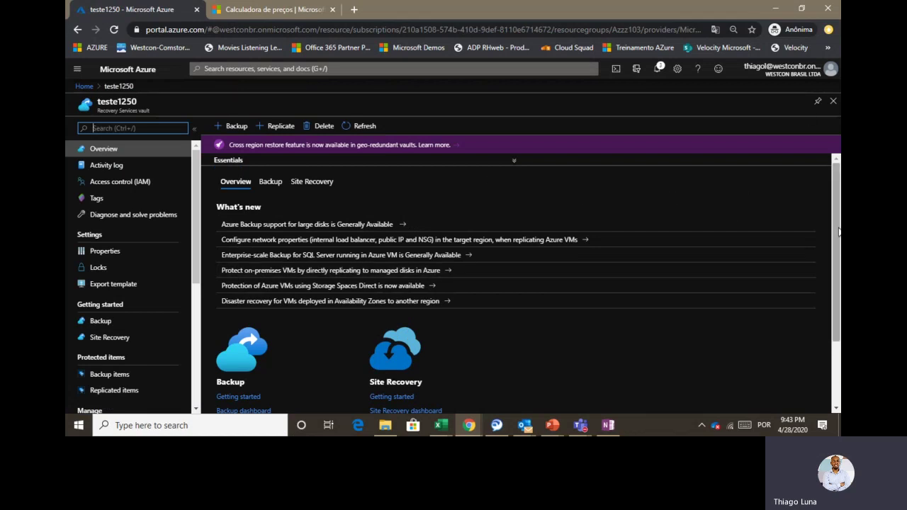
Step: Review the vault overview and the workload location and backup item options in the backup goal, returning to the vault
{"action": "left_click_drag", "start_coordinate": [836, 235], "coordinate": [836, 294]}
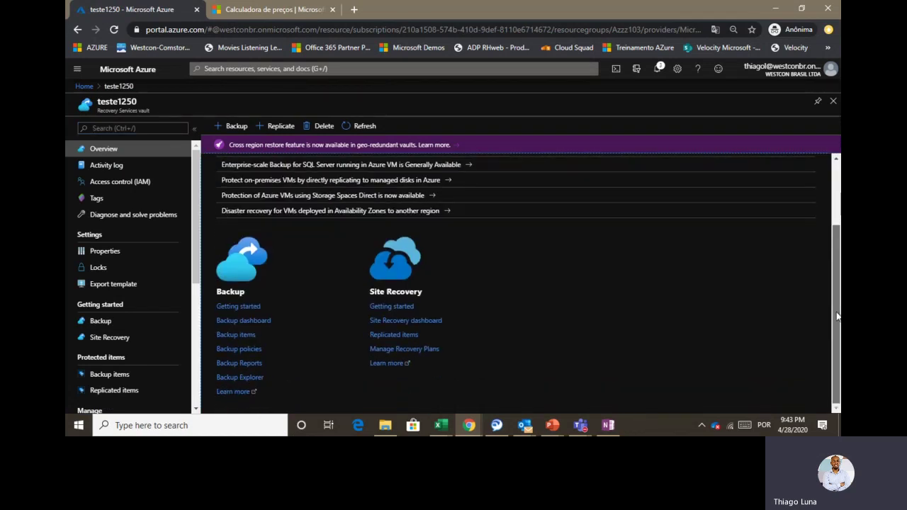
{"action": "scroll", "coordinate": [362, 187], "scroll_direction": "up", "scroll_amount": 2}
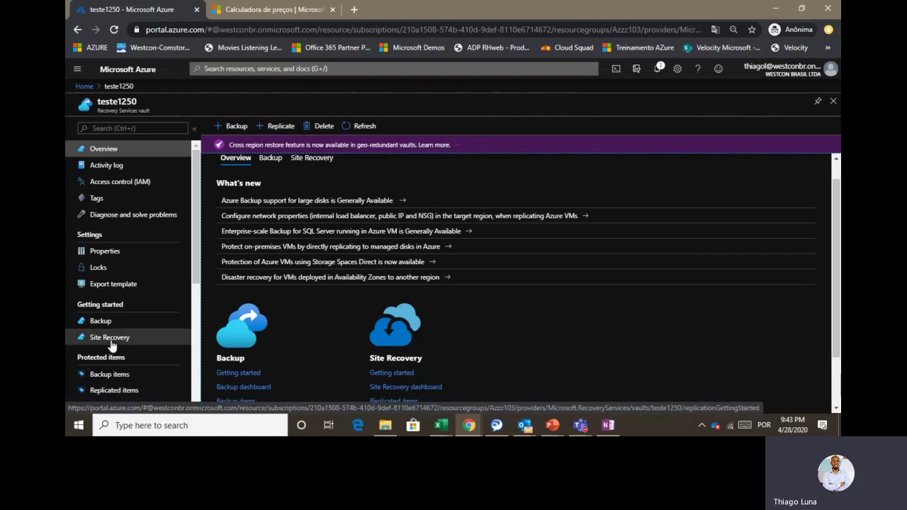
{"action": "left_click", "coordinate": [234, 126]}
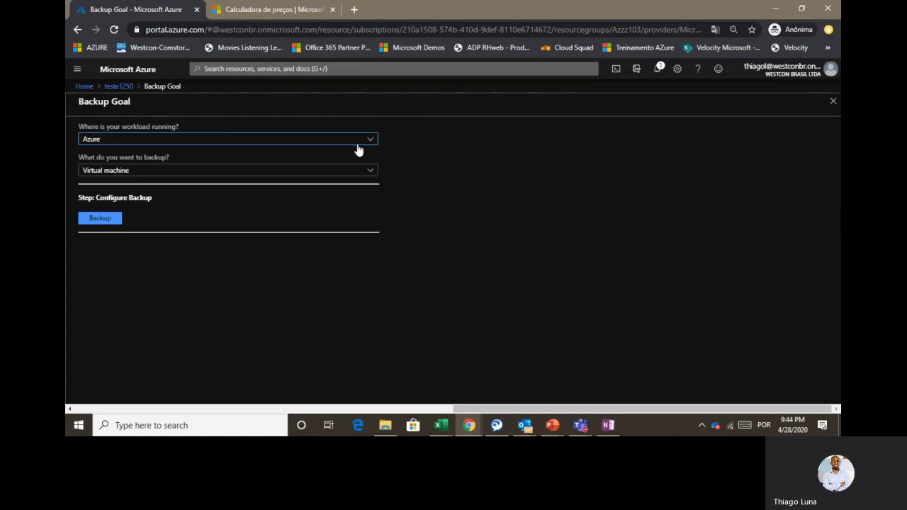
{"action": "left_click", "coordinate": [365, 142]}
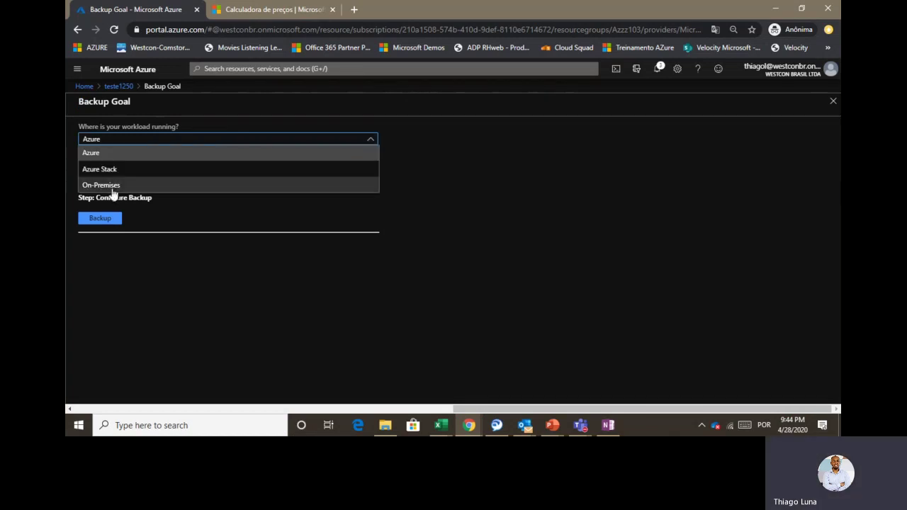
{"action": "left_click", "coordinate": [158, 156]}
{"action": "left_click", "coordinate": [313, 172]}
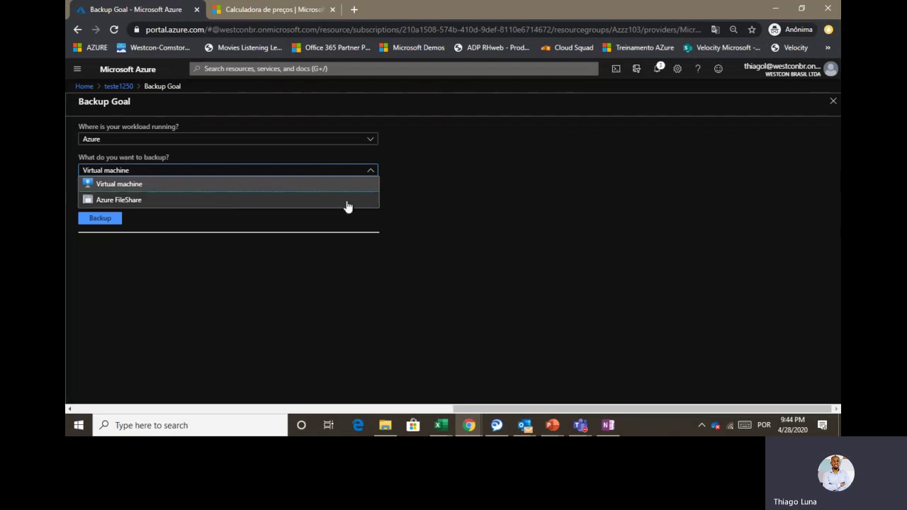
{"action": "left_click", "coordinate": [498, 185]}
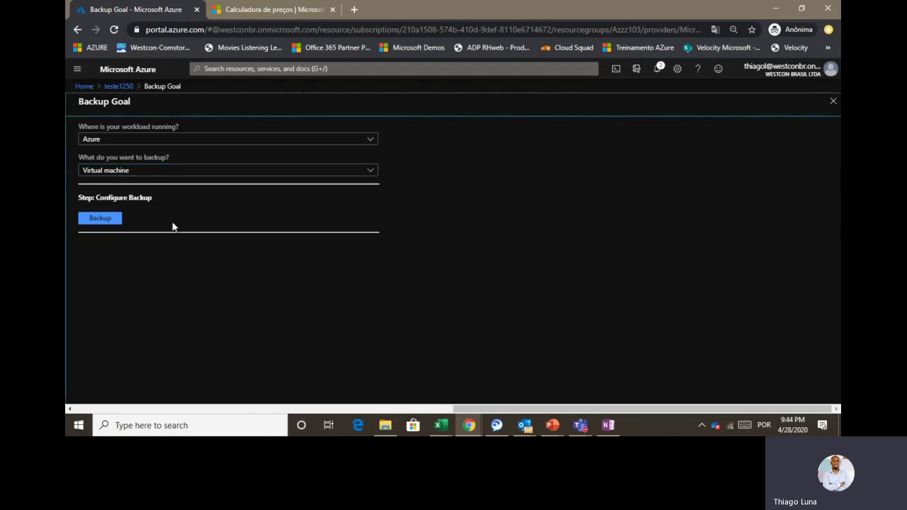
{"action": "left_click", "coordinate": [833, 101]}
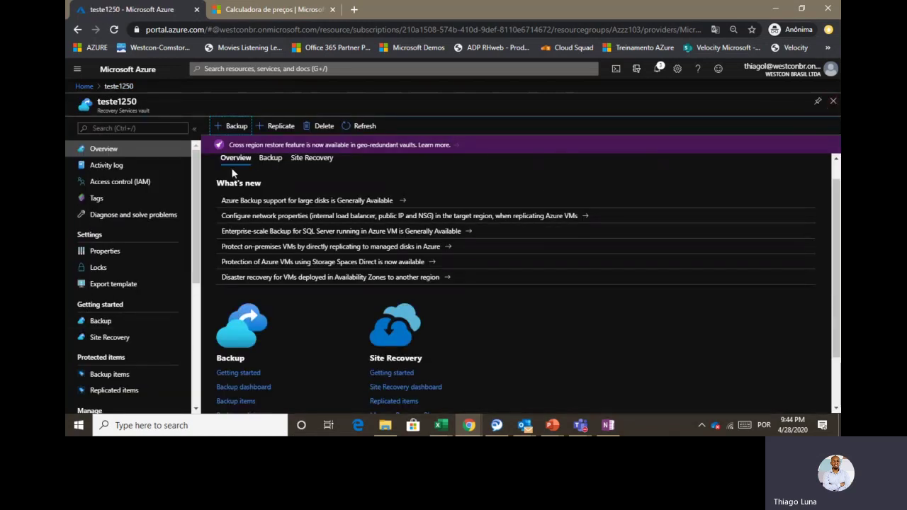
Step: Reopen the backup goal and start configuring backup for a virtual machine running in Azure
{"action": "left_click", "coordinate": [236, 125]}
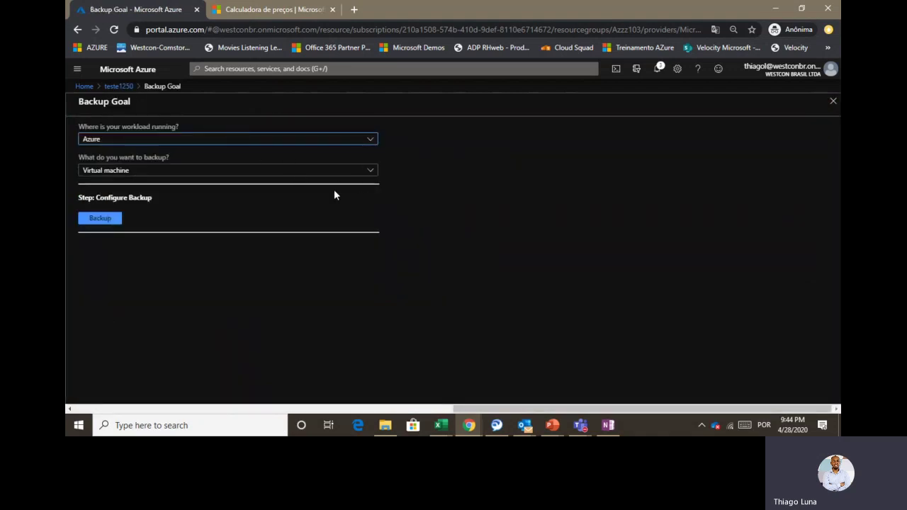
{"action": "left_click", "coordinate": [370, 171]}
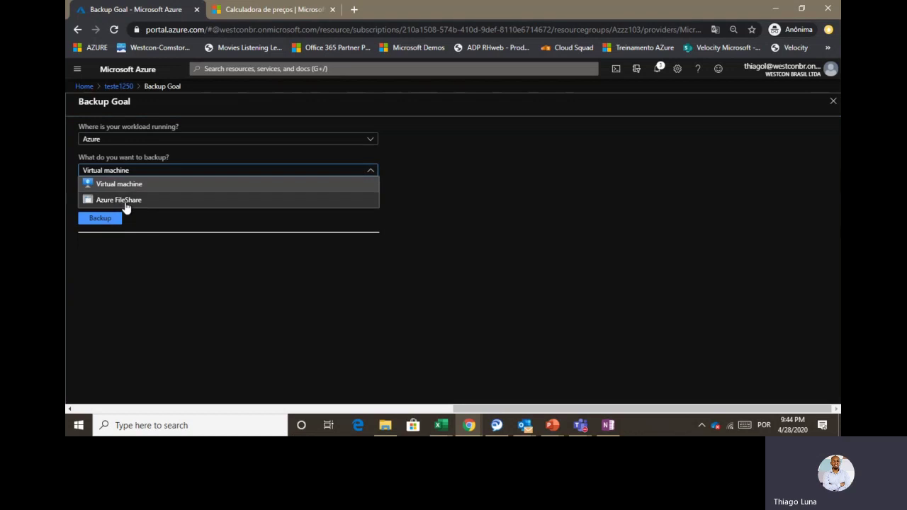
{"action": "left_click", "coordinate": [473, 255]}
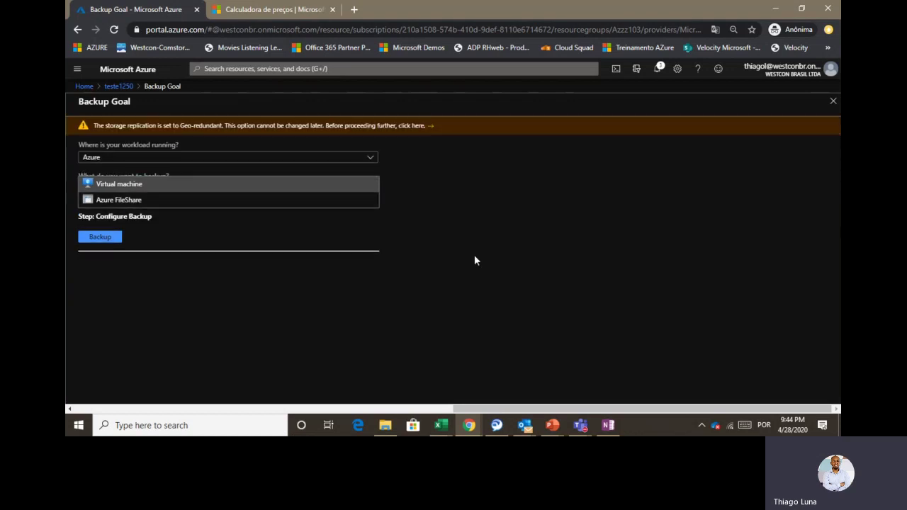
{"action": "left_click", "coordinate": [369, 190]}
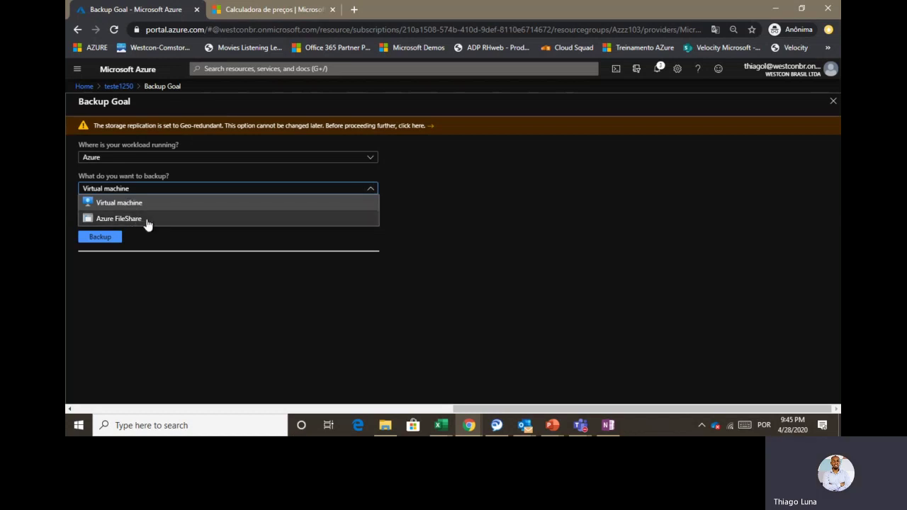
{"action": "left_click", "coordinate": [489, 230]}
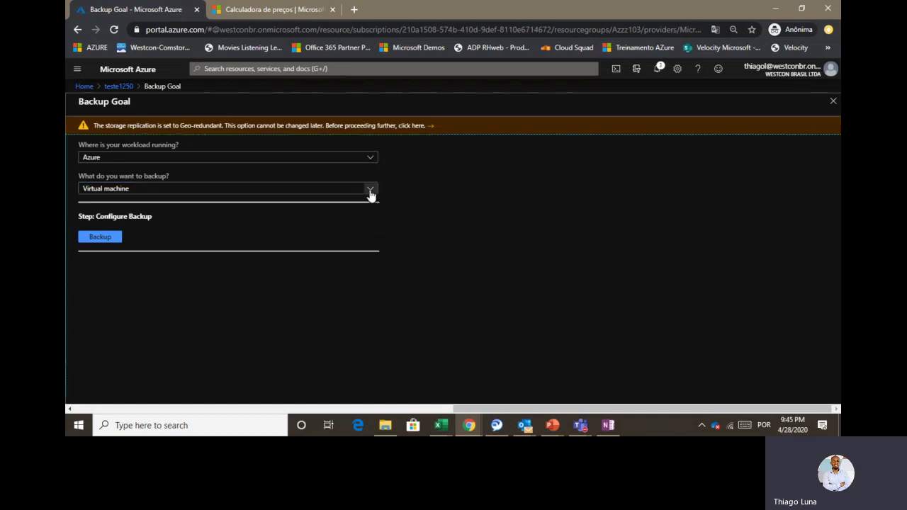
{"action": "left_click", "coordinate": [100, 237]}
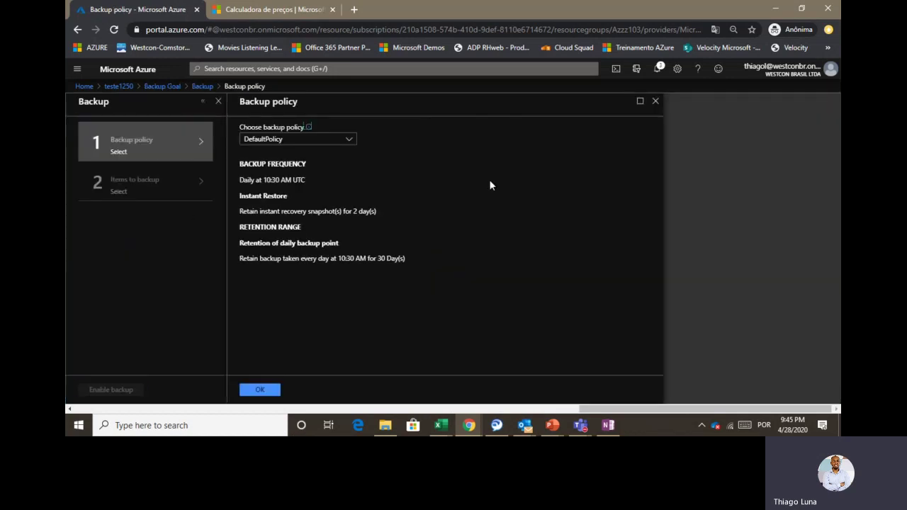
Step: Define a new backup policy named teste1025, keeping its default schedule and retention, and proceed to the items to back up
{"action": "left_click", "coordinate": [348, 141]}
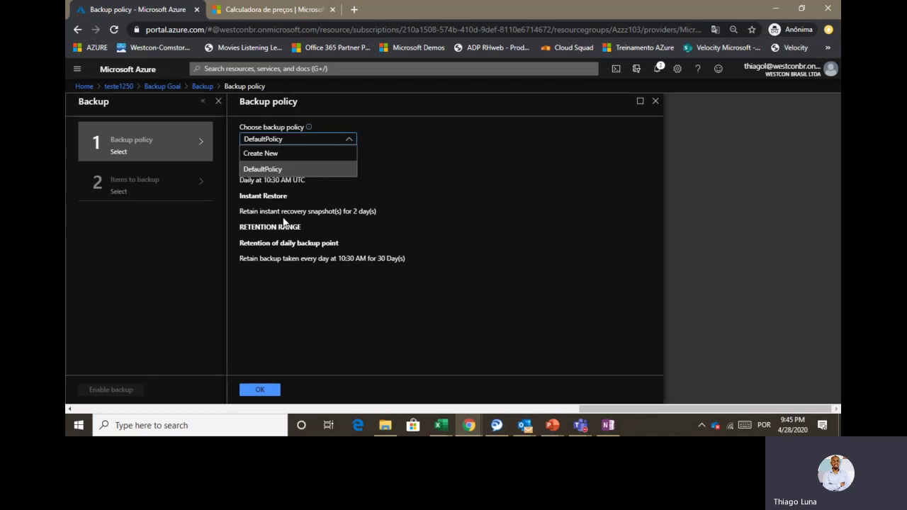
{"action": "left_click", "coordinate": [285, 163]}
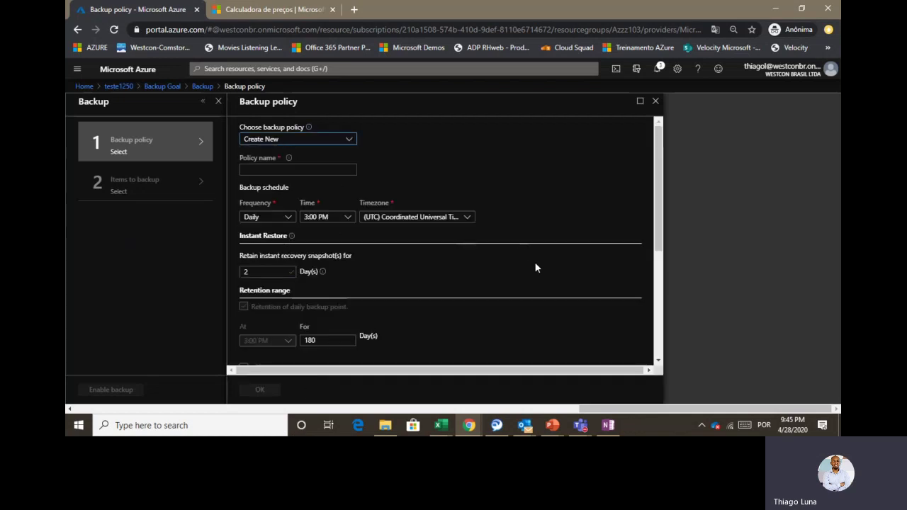
{"action": "left_click_drag", "start_coordinate": [658, 216], "coordinate": [672, 203]}
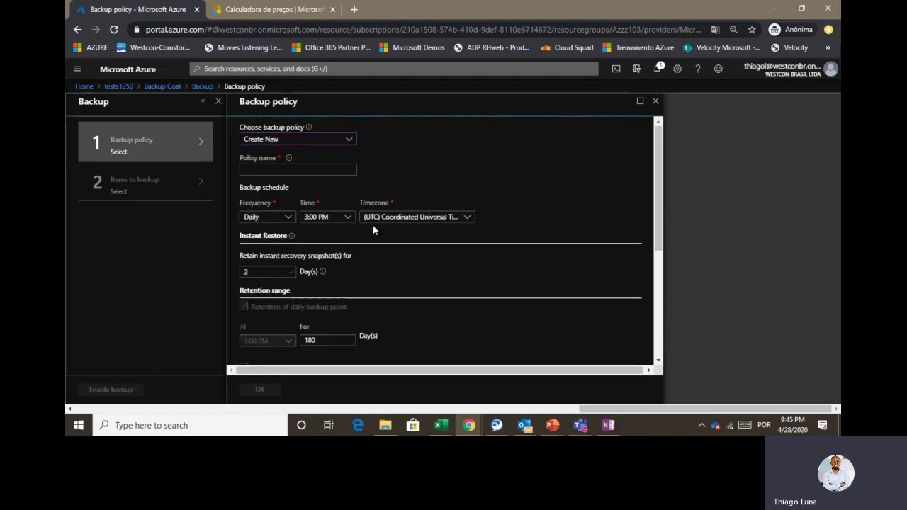
{"action": "left_click_drag", "start_coordinate": [659, 206], "coordinate": [657, 153]}
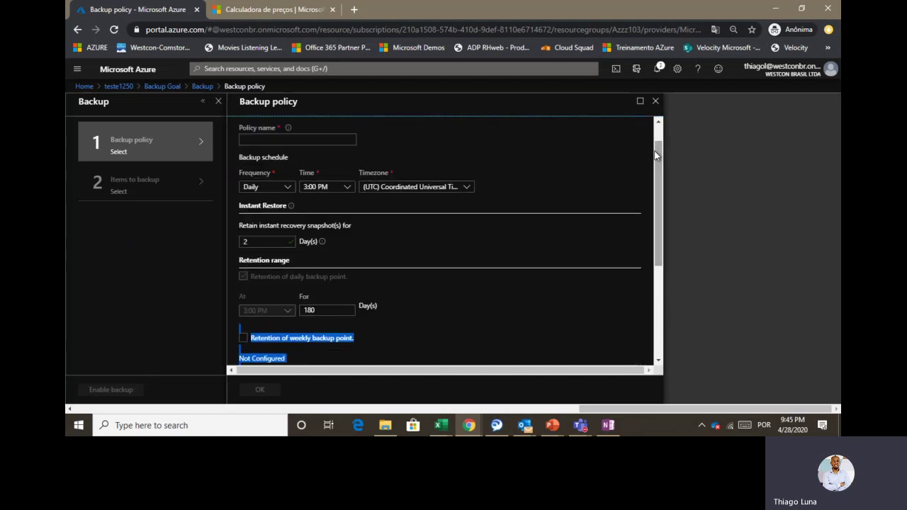
{"action": "left_click", "coordinate": [304, 141]}
{"action": "type", "text": "teste1025"}
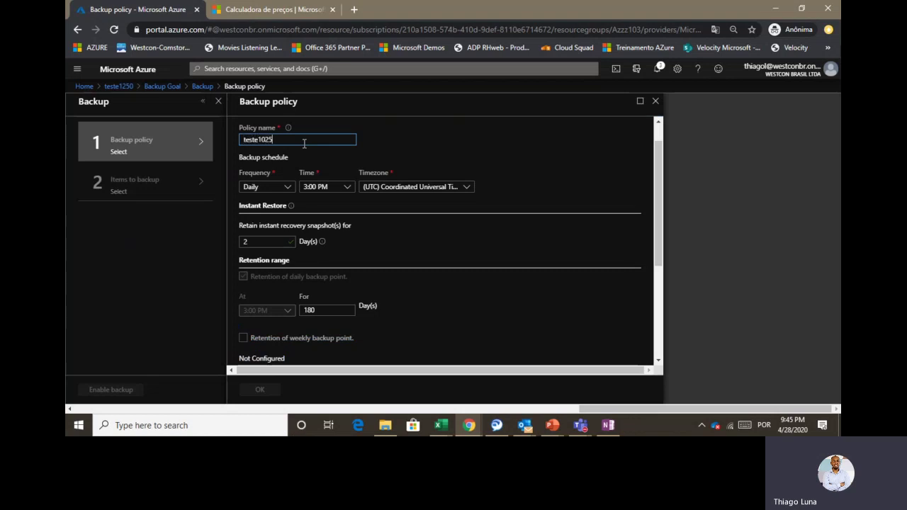
{"action": "left_click", "coordinate": [601, 314]}
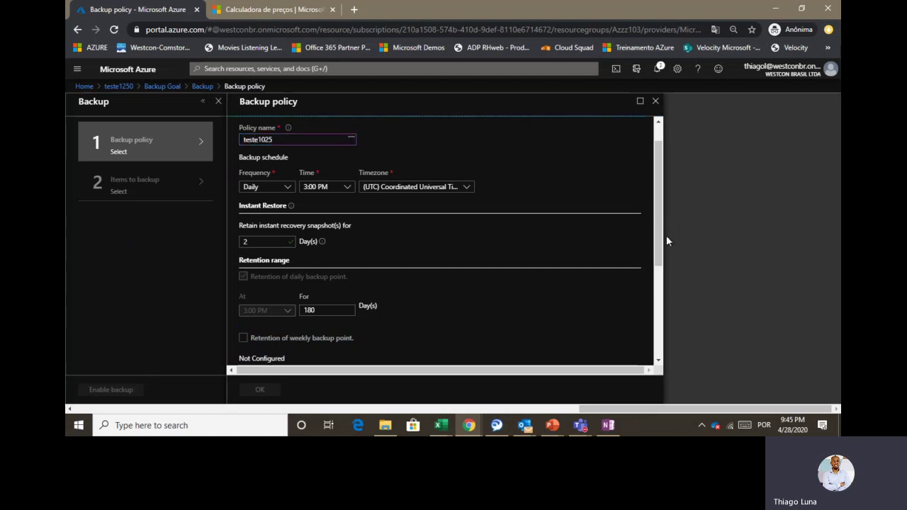
{"action": "left_click_drag", "start_coordinate": [663, 239], "coordinate": [665, 336]}
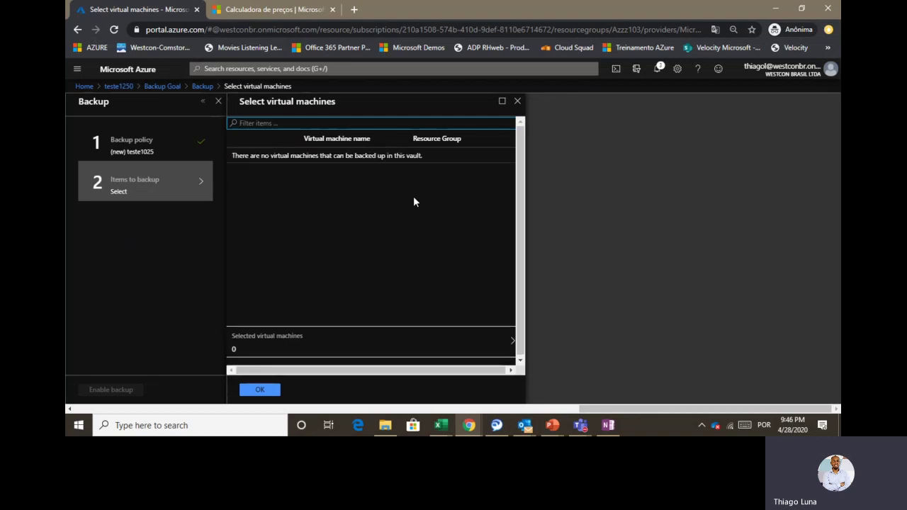
Step: Check the selected virtual machines list, and leave the backup configuration without enabling it, returning to the vault
{"action": "left_click", "coordinate": [453, 344]}
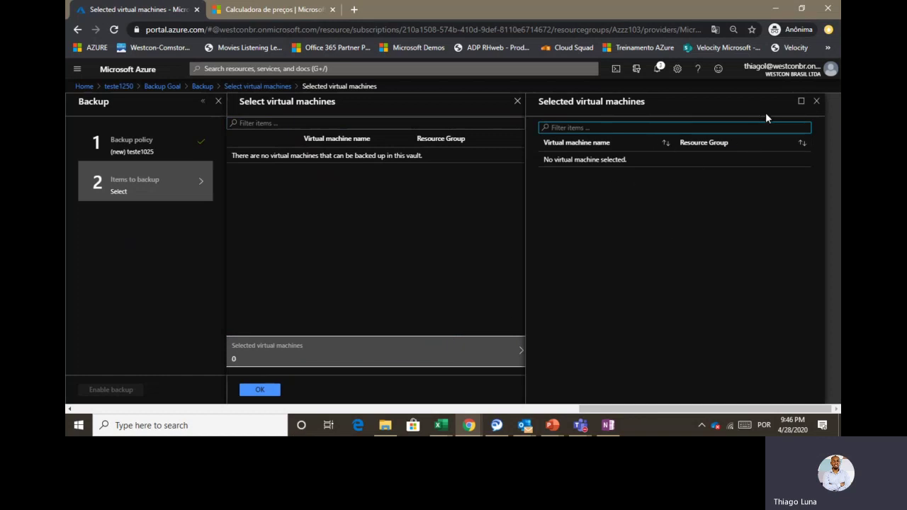
{"action": "left_click", "coordinate": [816, 101]}
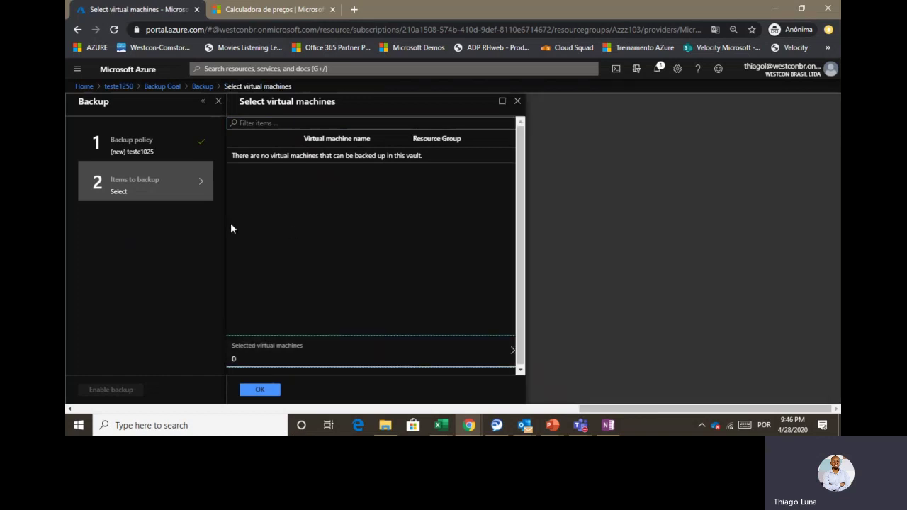
{"action": "left_click", "coordinate": [517, 103]}
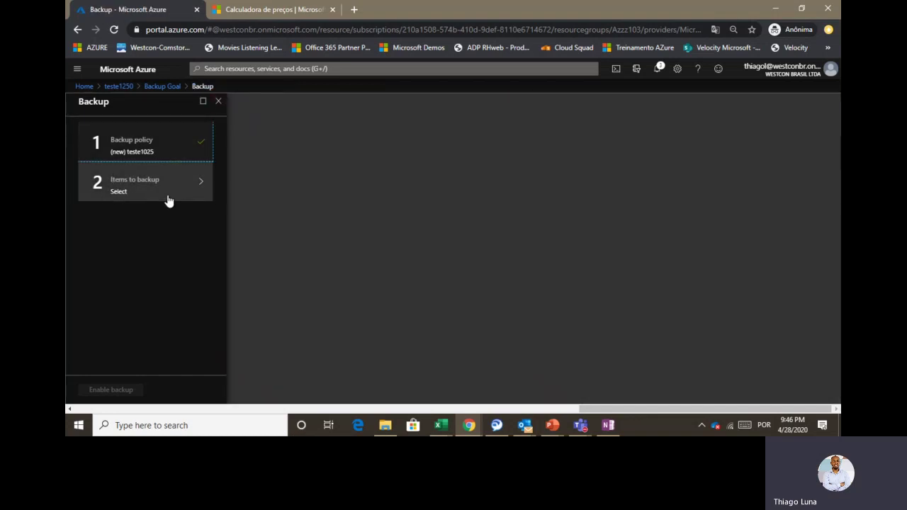
{"action": "left_click", "coordinate": [218, 101]}
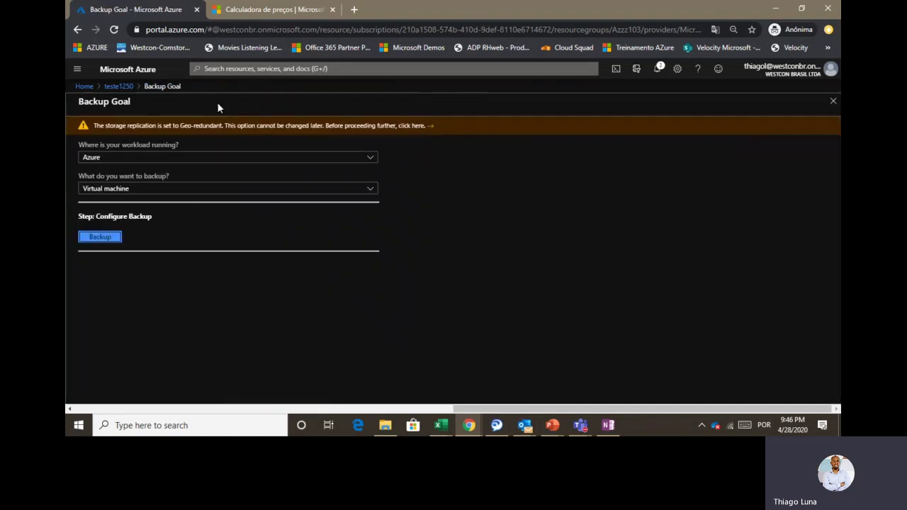
{"action": "left_click", "coordinate": [369, 158]}
{"action": "left_click", "coordinate": [831, 103]}
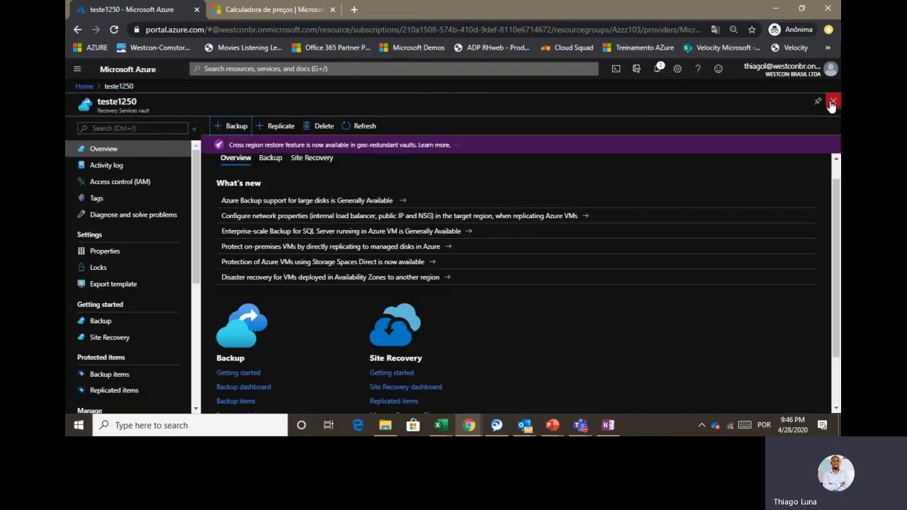
Step: Start enabling replication from the vault with Azure as the source and the Resource Manager deployment model
{"action": "left_click", "coordinate": [277, 131]}
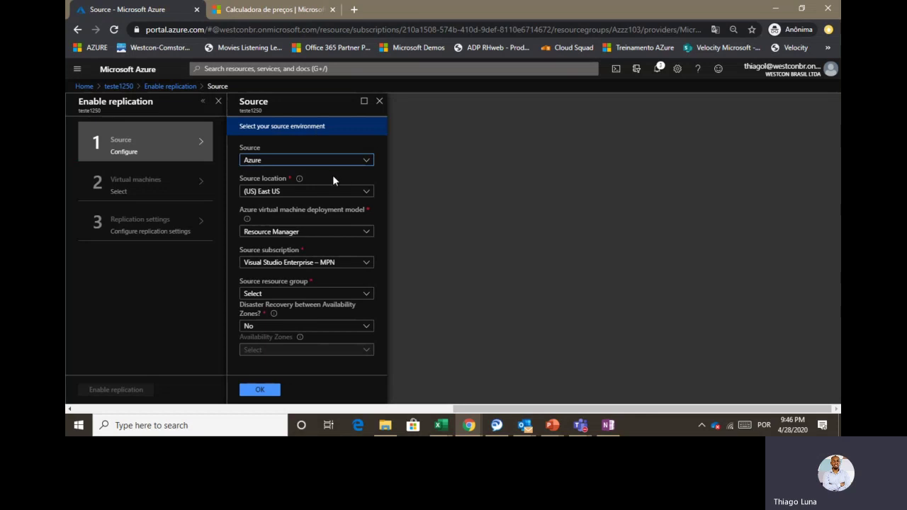
{"action": "left_click", "coordinate": [350, 163]}
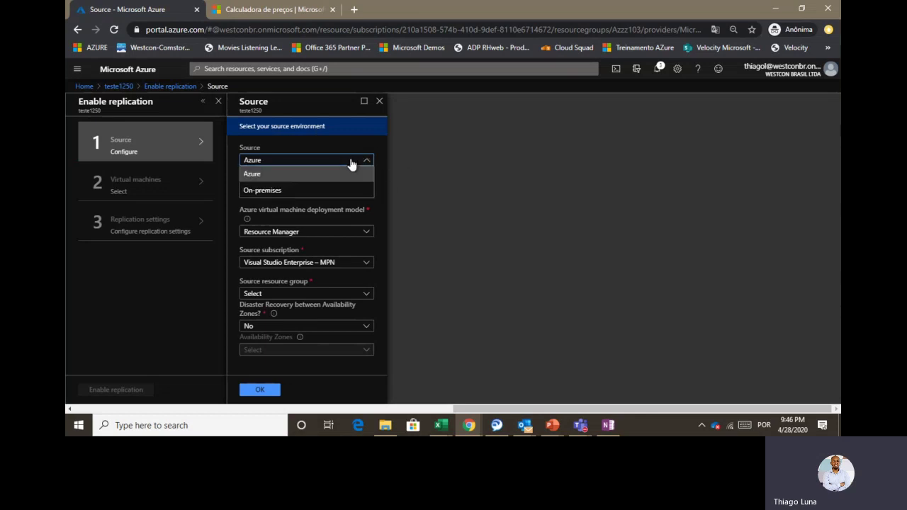
{"action": "left_click", "coordinate": [275, 175]}
{"action": "left_click", "coordinate": [326, 236]}
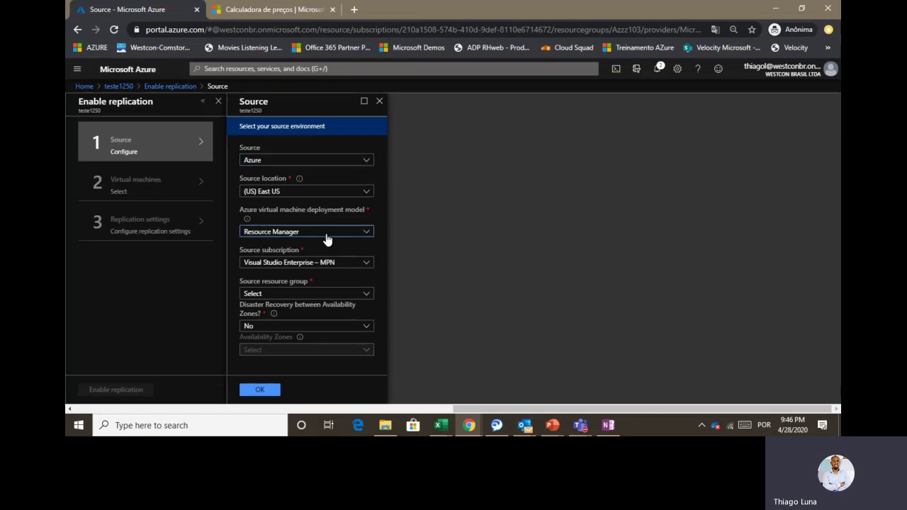
{"action": "left_click", "coordinate": [327, 238]}
{"action": "left_click", "coordinate": [327, 236]}
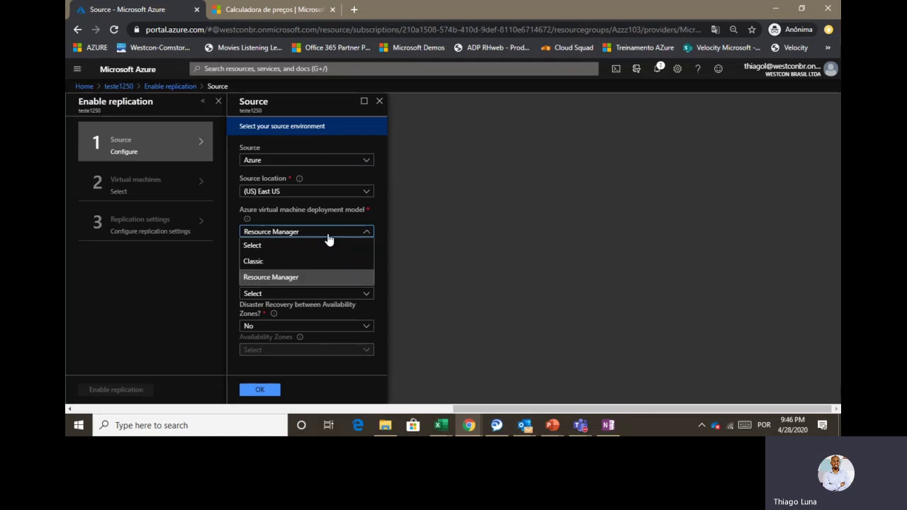
{"action": "left_click", "coordinate": [328, 237]}
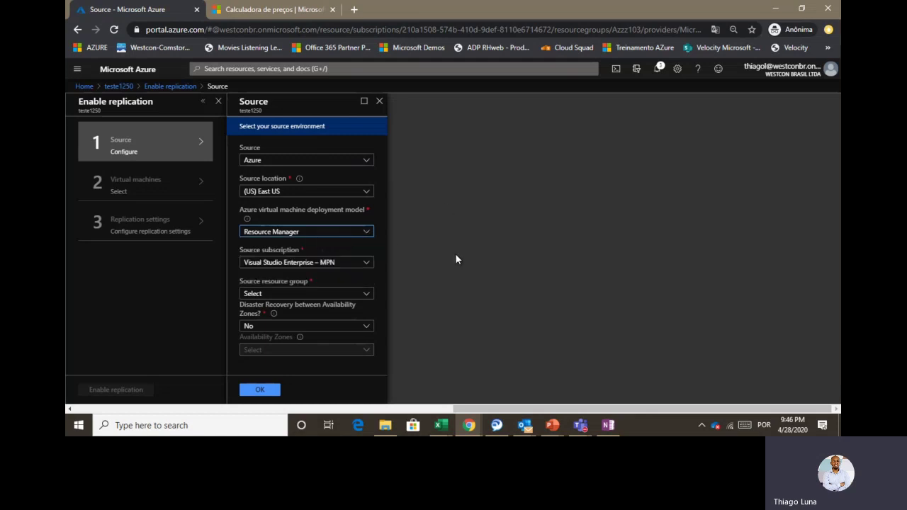
Step: Set the source resource group to RGdoLuiz, keep disaster recovery between availability zones at No, and confirm the replication source
{"action": "left_click", "coordinate": [354, 296]}
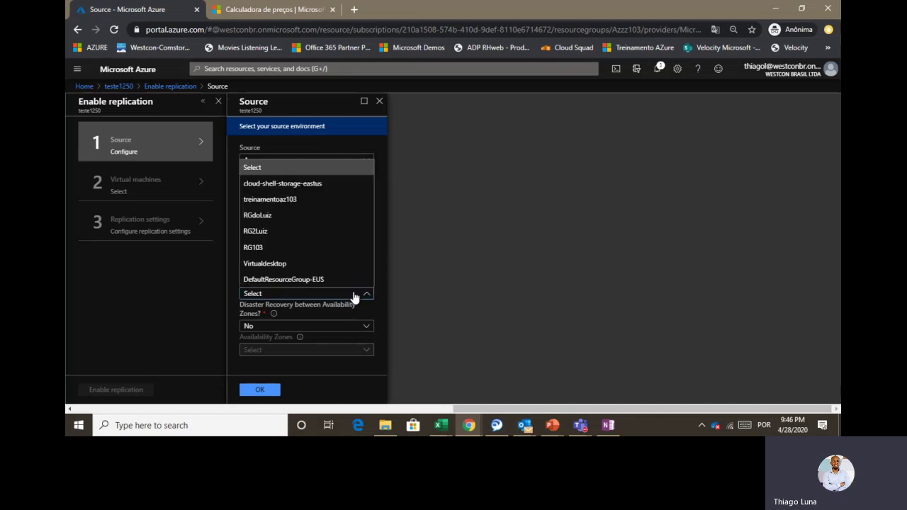
{"action": "left_click", "coordinate": [290, 215]}
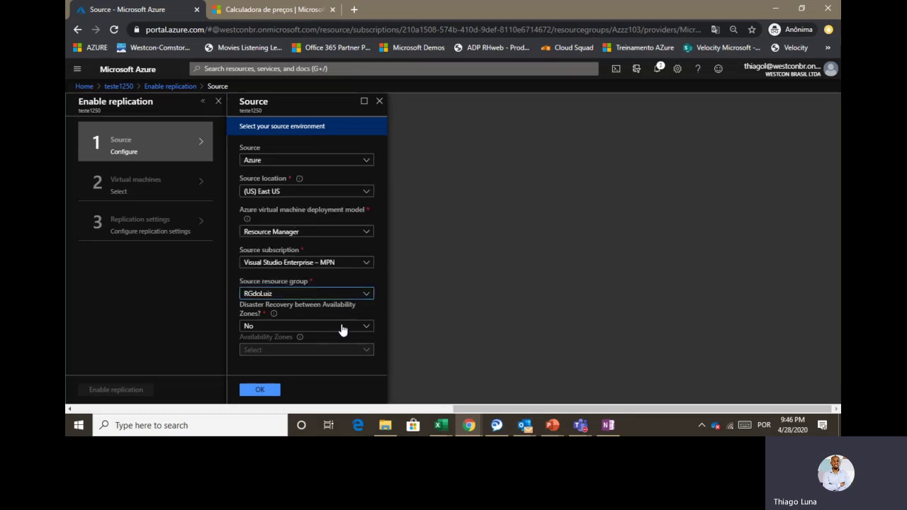
{"action": "left_click", "coordinate": [296, 330]}
{"action": "left_click", "coordinate": [296, 330]}
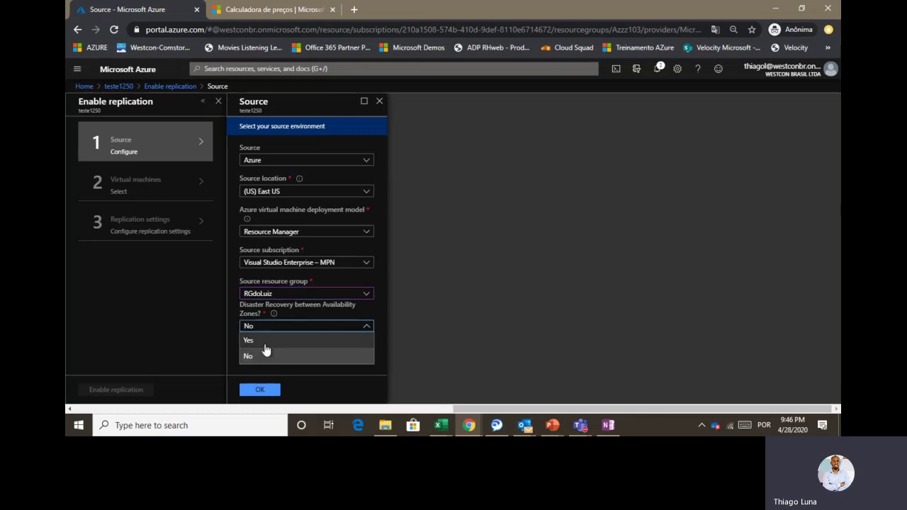
{"action": "left_click", "coordinate": [313, 307]}
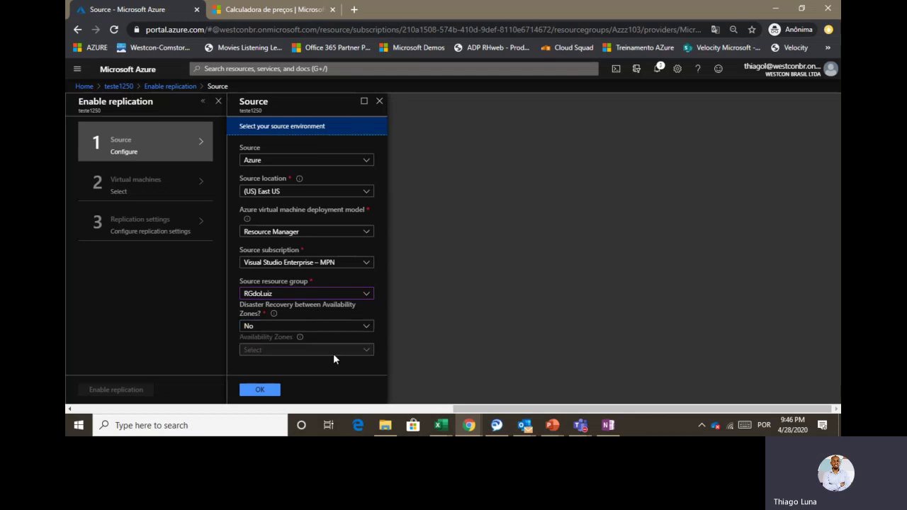
{"action": "left_click", "coordinate": [260, 390]}
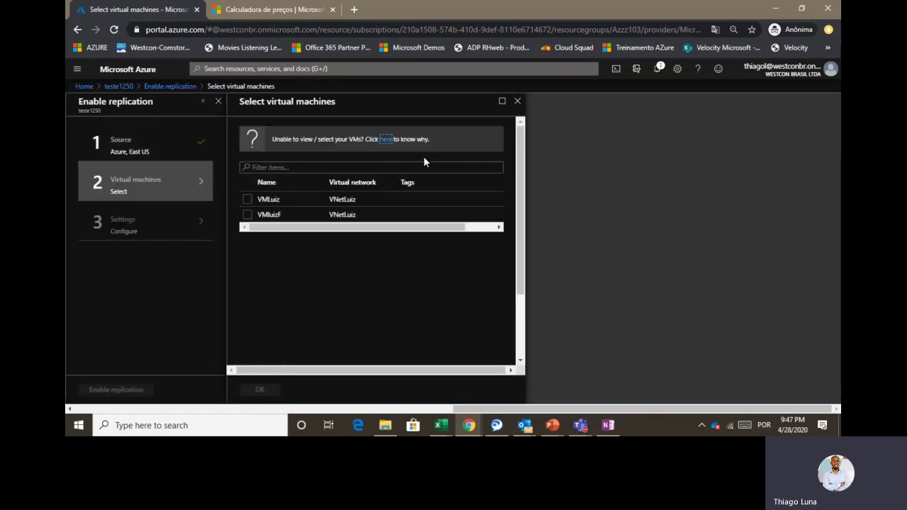
Step: Select the virtual machines VMLuiz and VMluizF for replication and confirm the selection
{"action": "left_click", "coordinate": [247, 201]}
{"action": "left_click", "coordinate": [247, 215]}
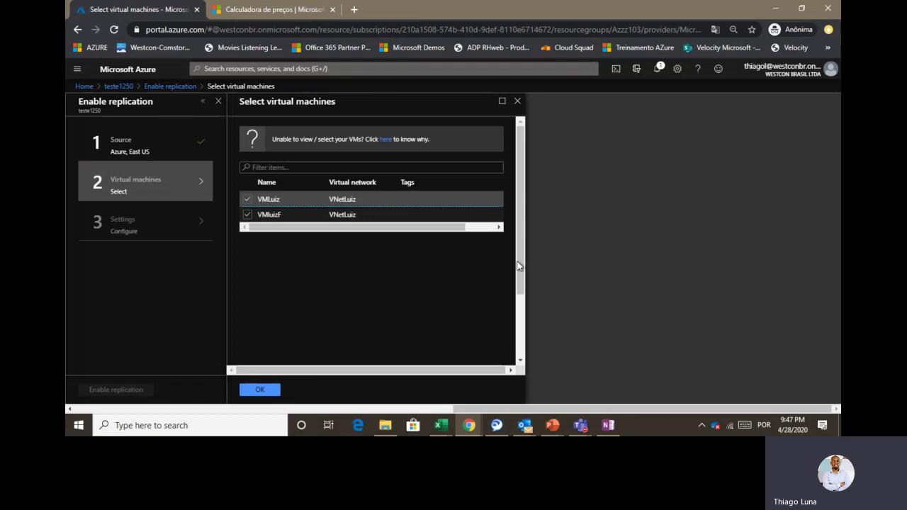
{"action": "left_click_drag", "start_coordinate": [518, 266], "coordinate": [498, 240]}
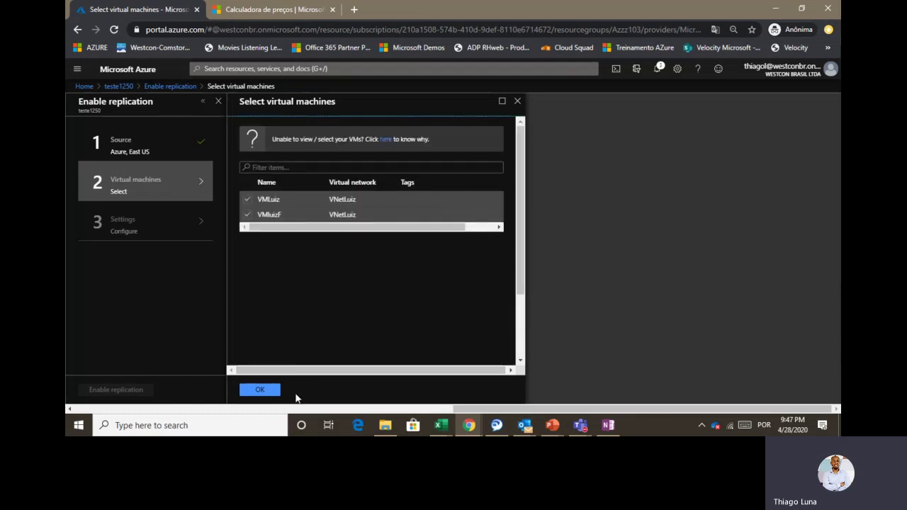
{"action": "left_click", "coordinate": [260, 389]}
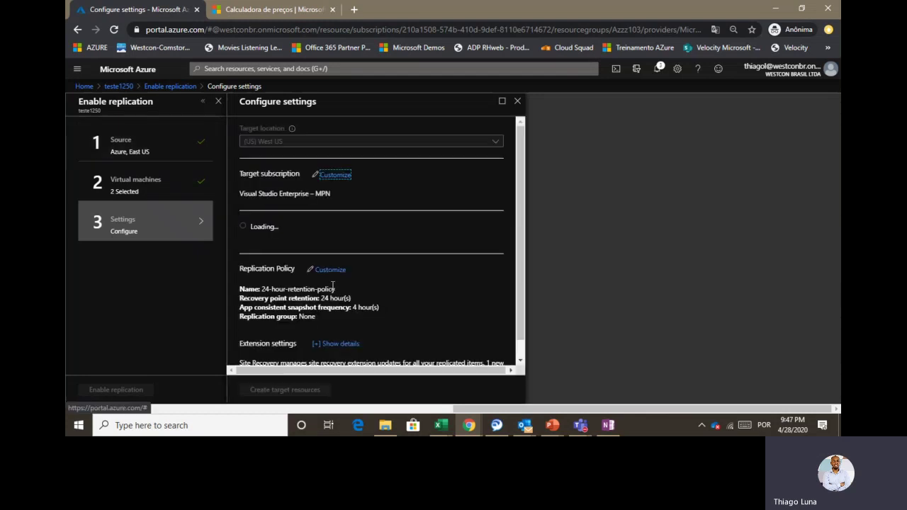
Step: Keep West US as the target location with the default 24-hour-retention-policy, and create the target resources
{"action": "mouse_move", "coordinate": [519, 202]}
{"action": "left_mouse_down"}
{"action": "mouse_move", "coordinate": [521, 308]}
{"action": "mouse_move", "coordinate": [522, 196]}
{"action": "left_mouse_up"}
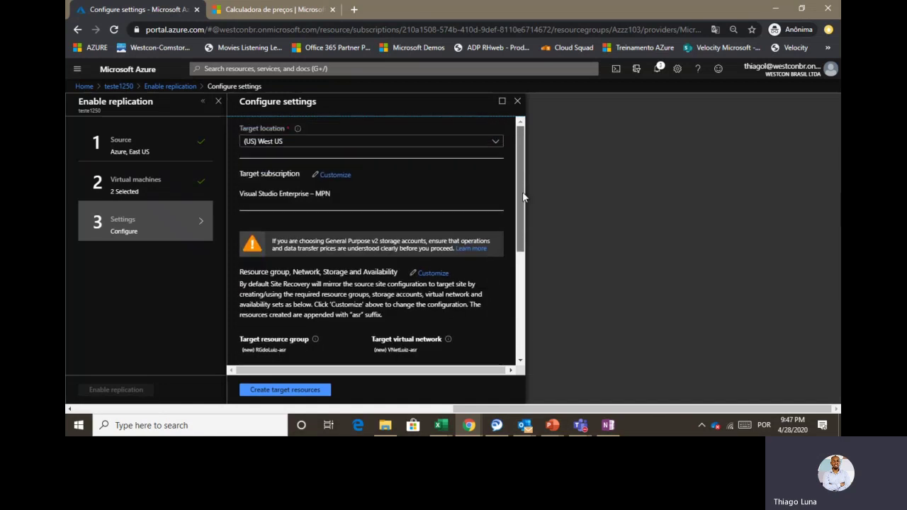
{"action": "left_click", "coordinate": [493, 145]}
{"action": "left_click", "coordinate": [492, 145]}
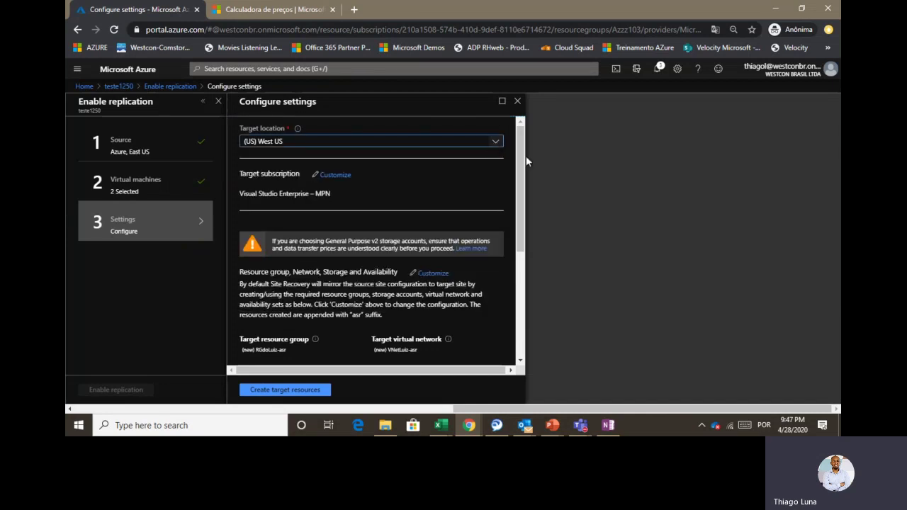
{"action": "left_click_drag", "start_coordinate": [521, 169], "coordinate": [518, 282]}
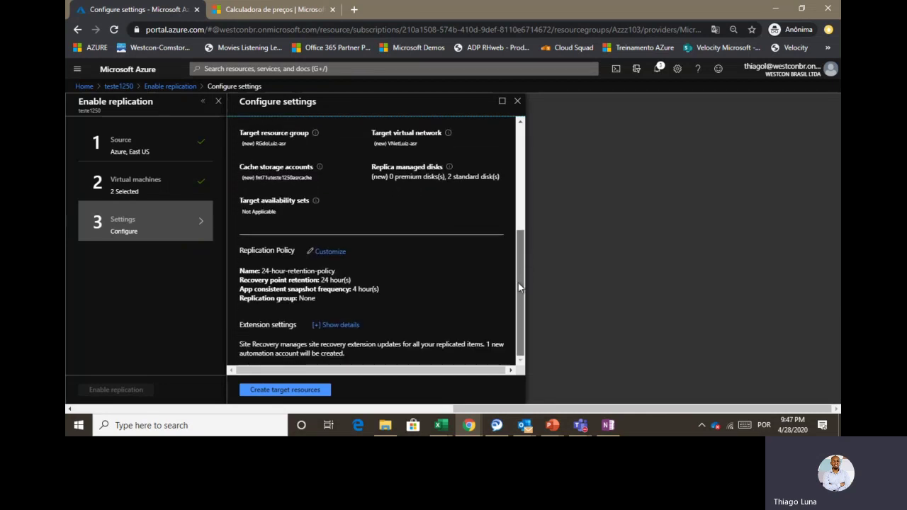
{"action": "left_click", "coordinate": [284, 390]}
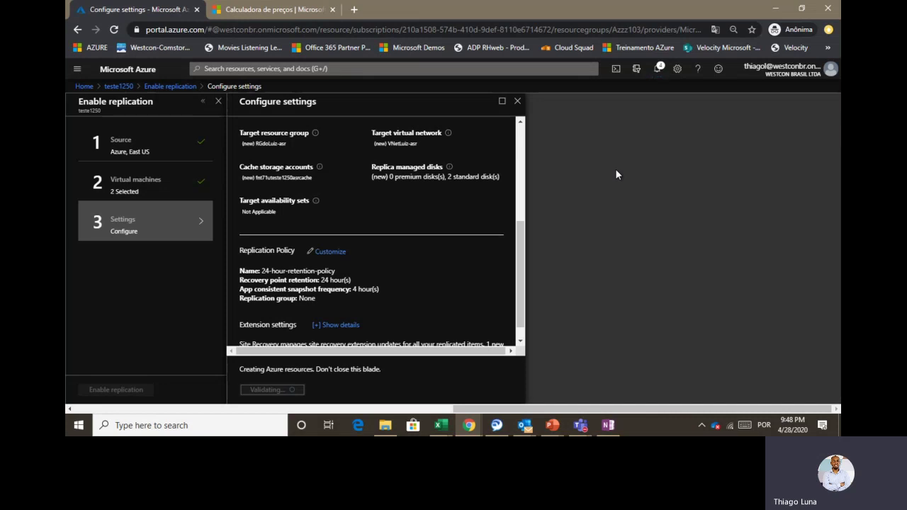
Step: Stay on the replication settings without discarding them, check the deployment notifications, and enable replication for the selected virtual machines
{"action": "left_click", "coordinate": [715, 145]}
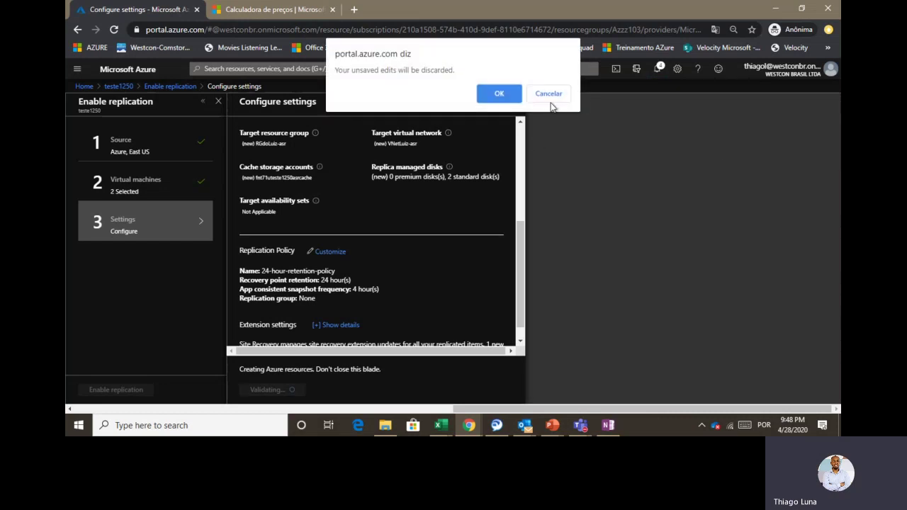
{"action": "left_click", "coordinate": [551, 94]}
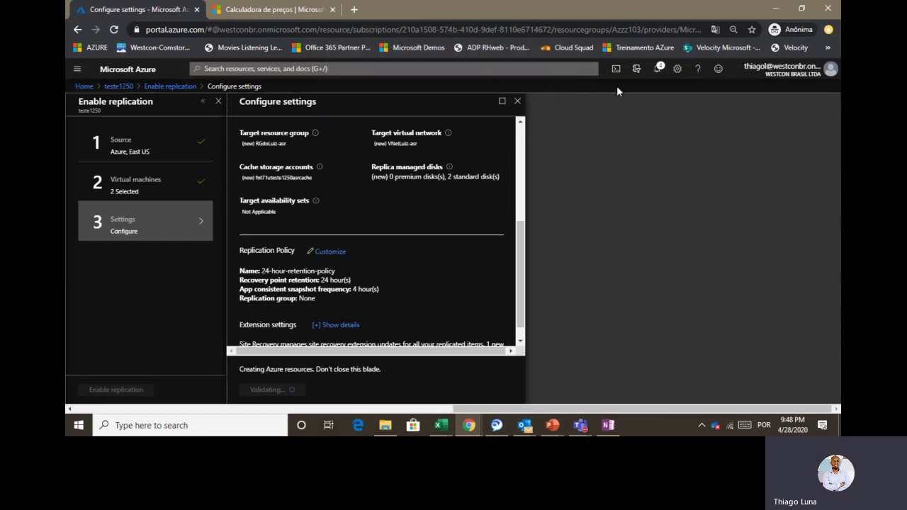
{"action": "left_click", "coordinate": [657, 70]}
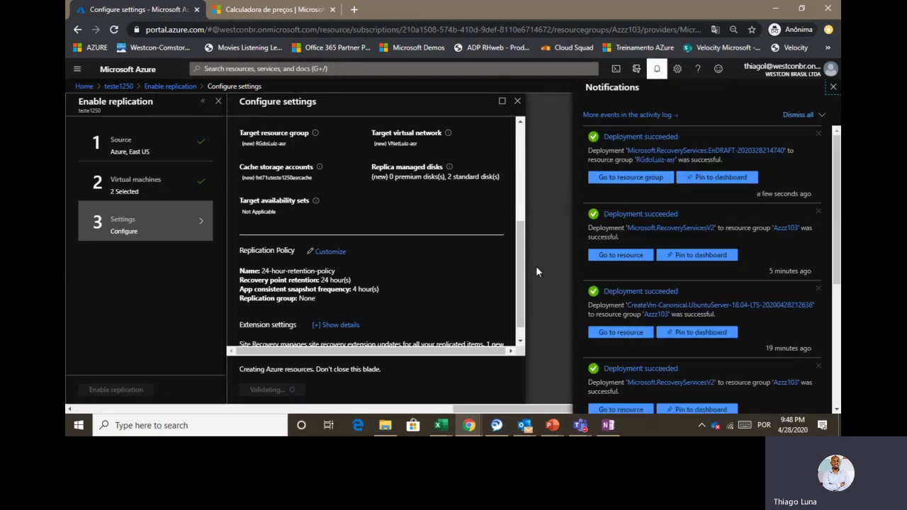
{"action": "mouse_move", "coordinate": [521, 280]}
{"action": "left_mouse_down"}
{"action": "mouse_move", "coordinate": [516, 159]}
{"action": "mouse_move", "coordinate": [526, 293]}
{"action": "left_mouse_up"}
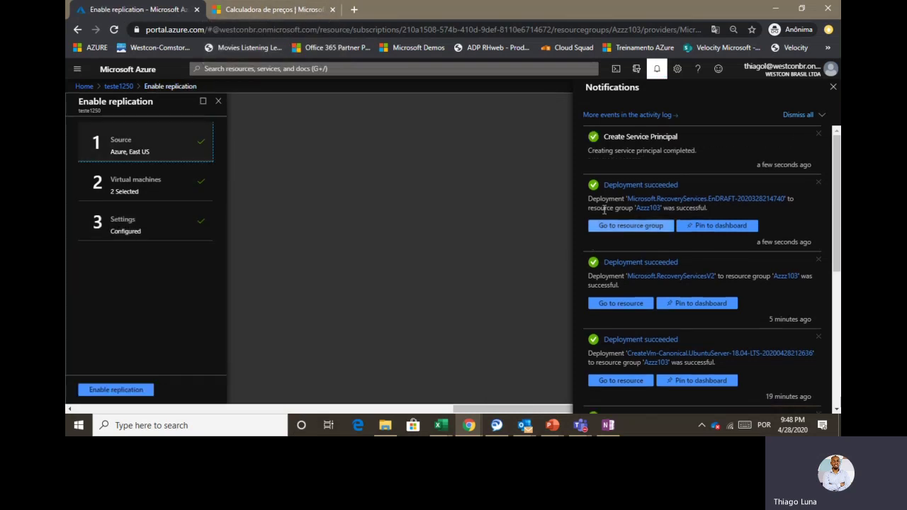
{"action": "left_click", "coordinate": [112, 391]}
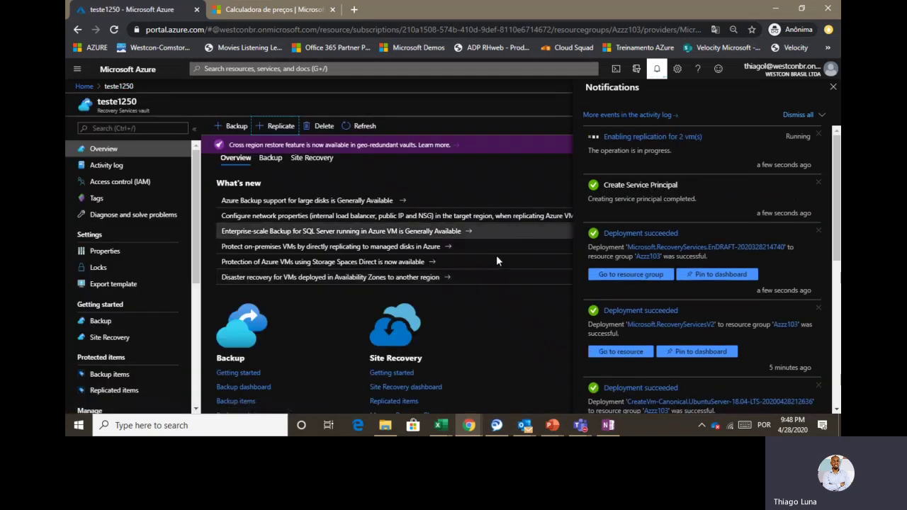
Step: Open the Site Recovery jobs of the running replication operation, check their status, and close the list
{"action": "left_click", "coordinate": [832, 87]}
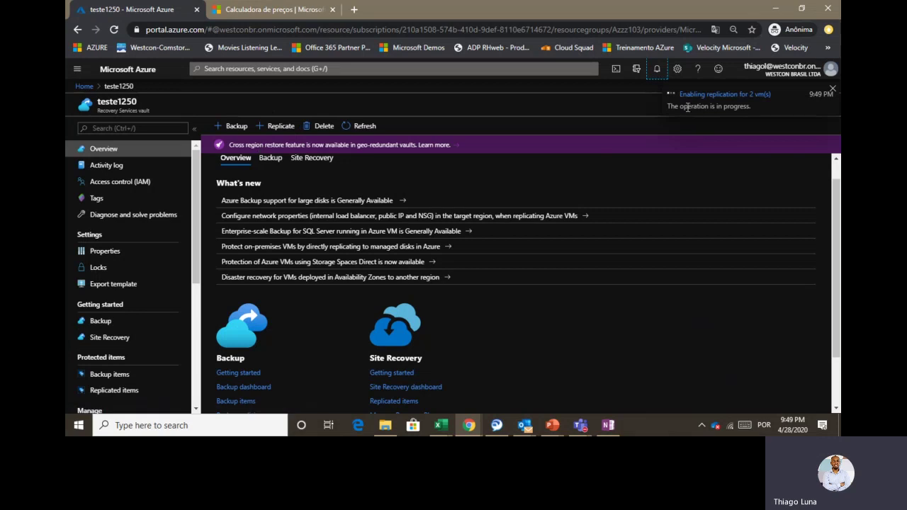
{"action": "left_click", "coordinate": [726, 96]}
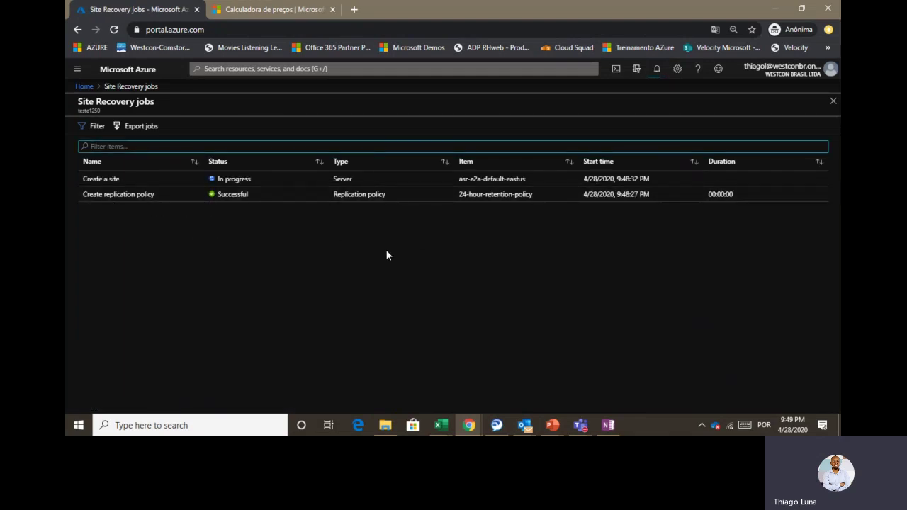
{"action": "left_click", "coordinate": [832, 101]}
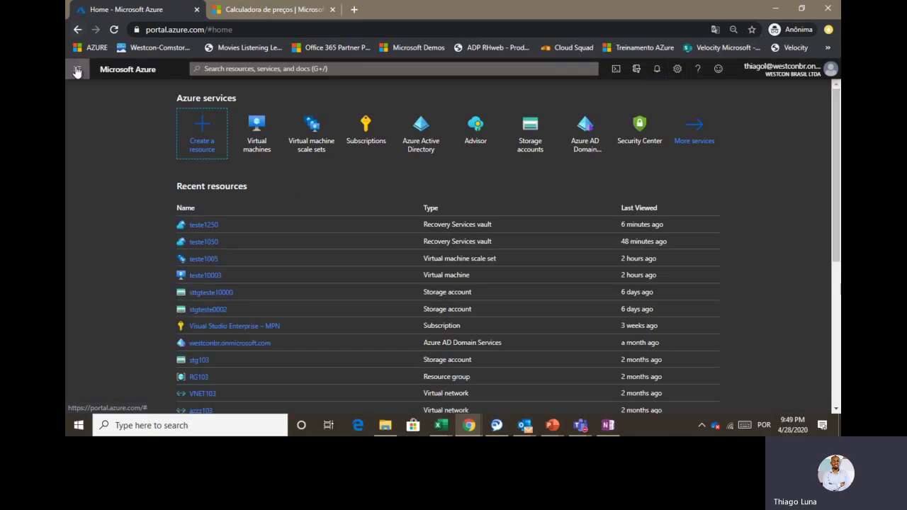
Step: Examine the teste1250 vault's Site Recovery overview, including the infrastructure views for Azure virtual machines, VMware and Hyper-V, and close the vault
{"action": "left_click", "coordinate": [657, 73]}
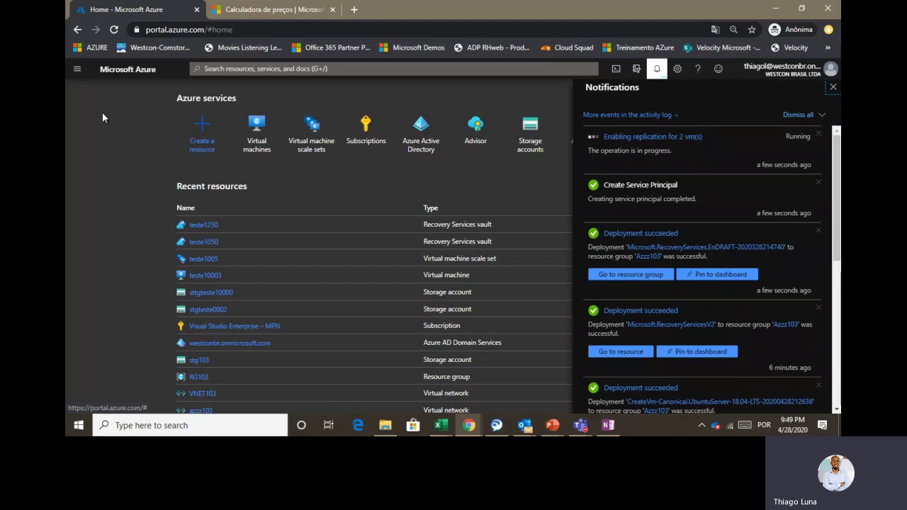
{"action": "left_click", "coordinate": [76, 71]}
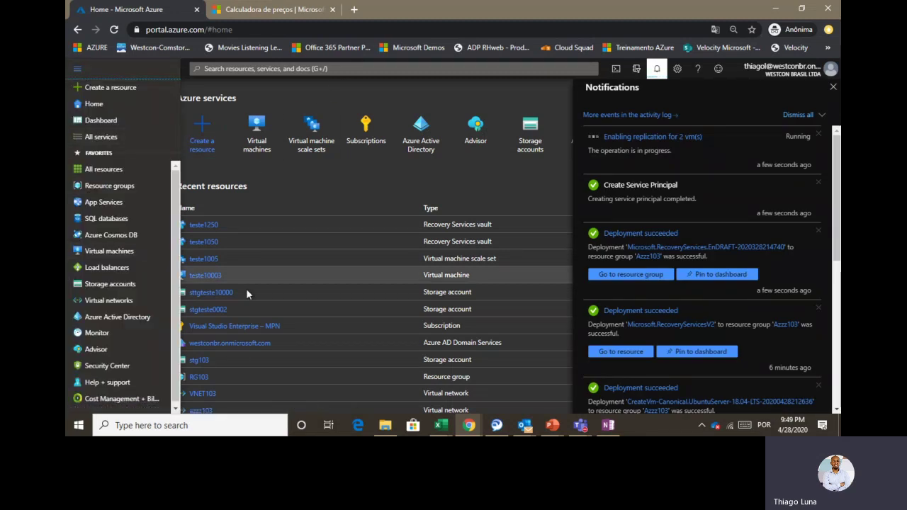
{"action": "left_click", "coordinate": [204, 226]}
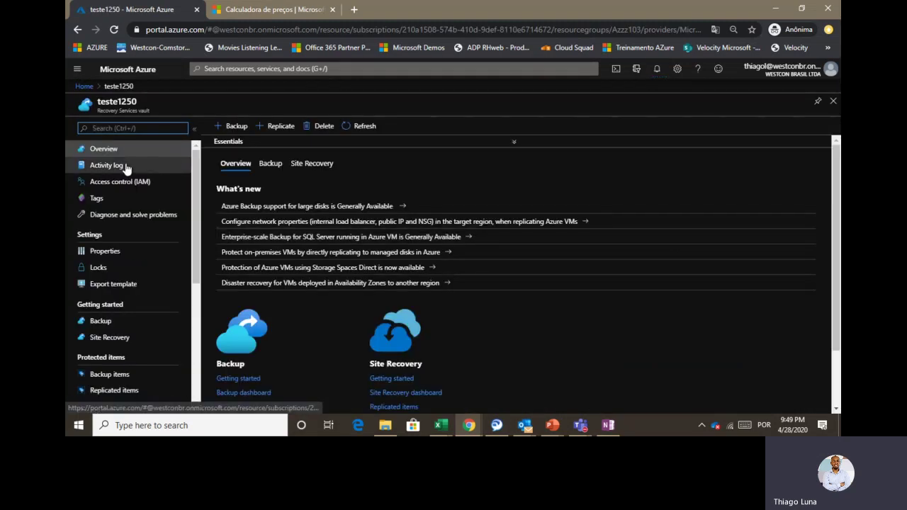
{"action": "left_click", "coordinate": [312, 181]}
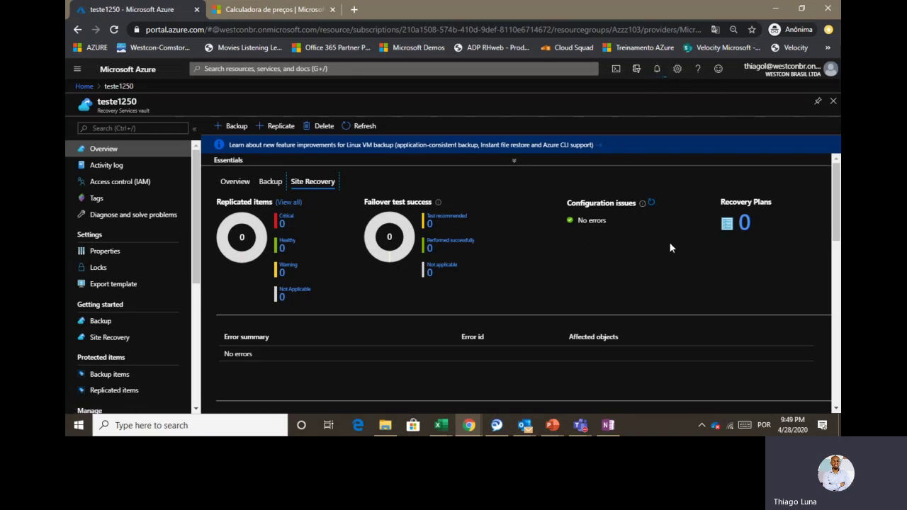
{"action": "left_click_drag", "start_coordinate": [836, 216], "coordinate": [837, 255]}
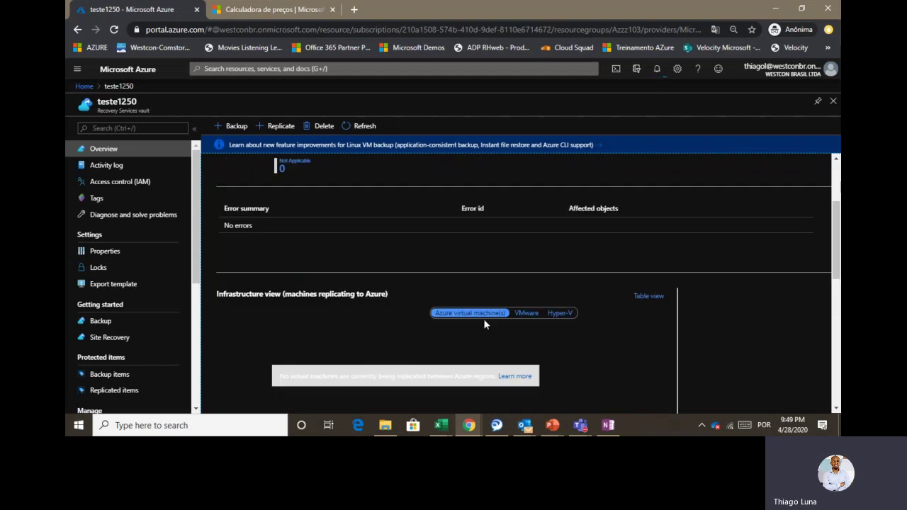
{"action": "left_click", "coordinate": [522, 319]}
{"action": "left_click", "coordinate": [561, 316]}
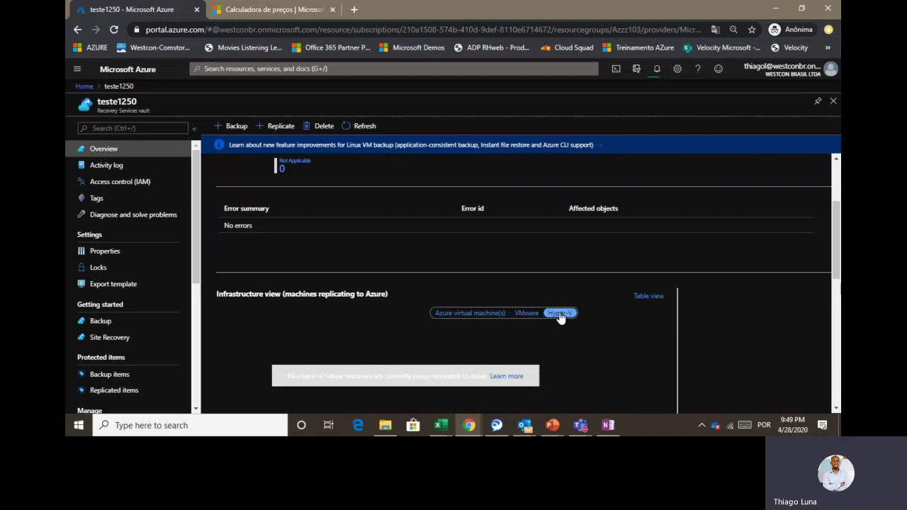
{"action": "left_click", "coordinate": [457, 320]}
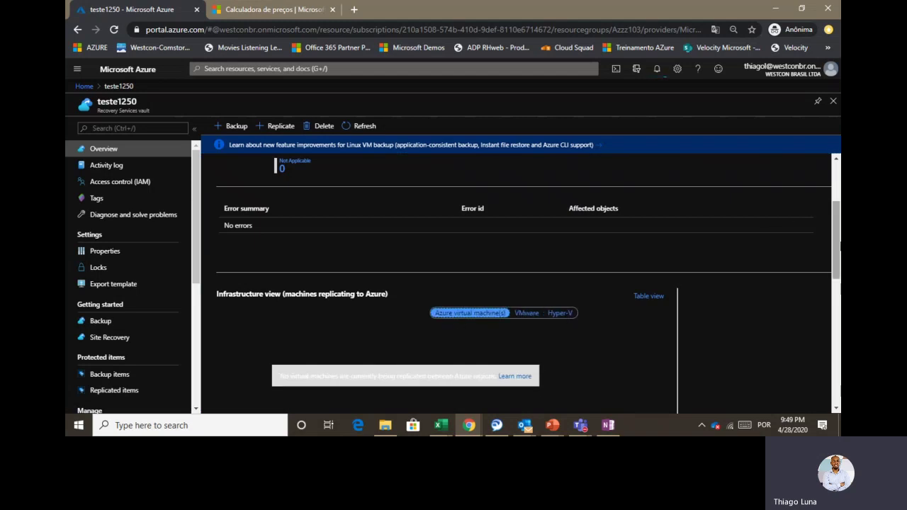
{"action": "left_click_drag", "start_coordinate": [836, 248], "coordinate": [834, 205]}
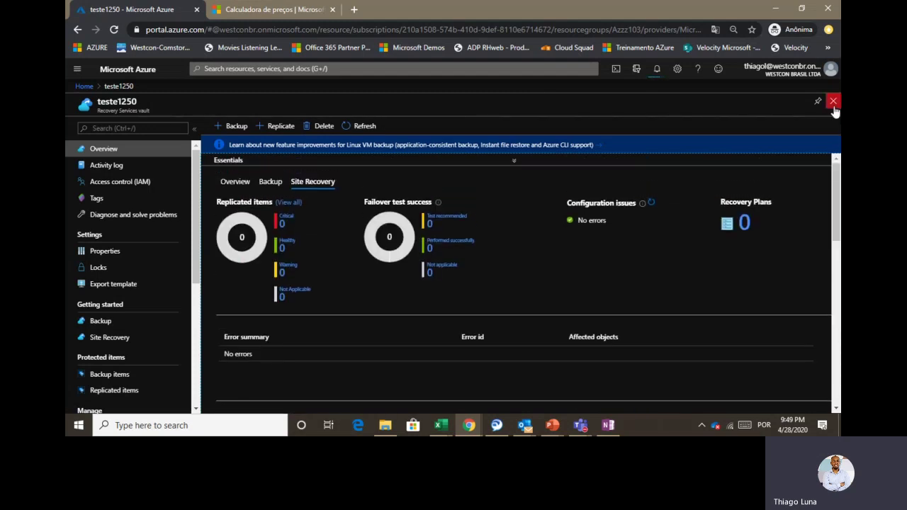
{"action": "left_click", "coordinate": [833, 101]}
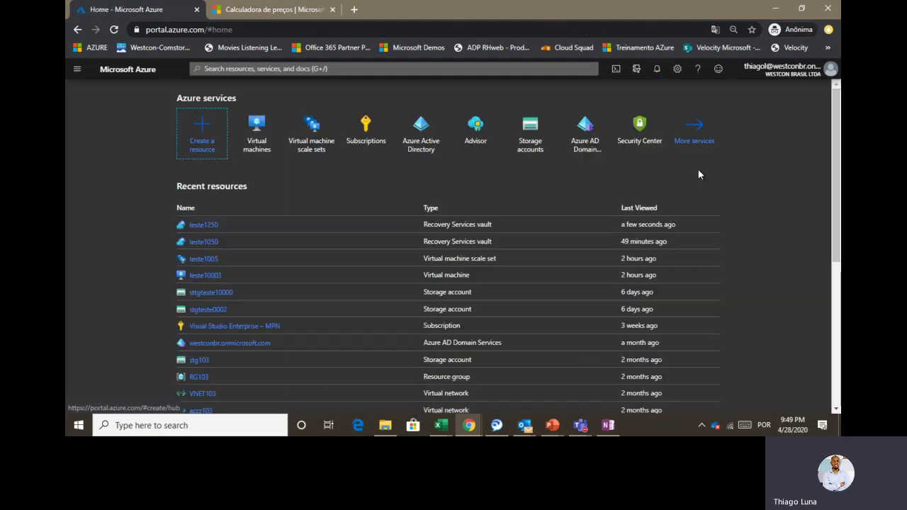
Step: Reopen the teste1250 vault, examine its backup alerts, pre-check status, jobs and storage usage, and return to the portal home
{"action": "left_click", "coordinate": [204, 224]}
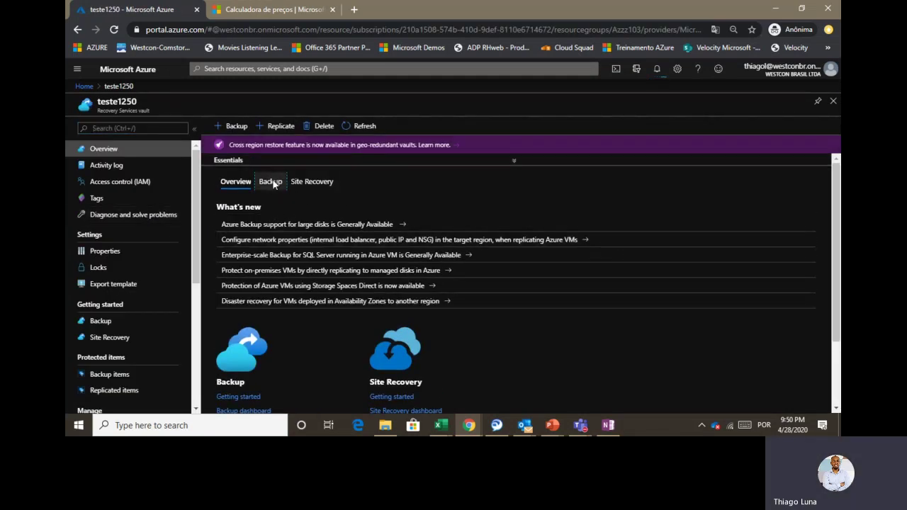
{"action": "left_click", "coordinate": [277, 186]}
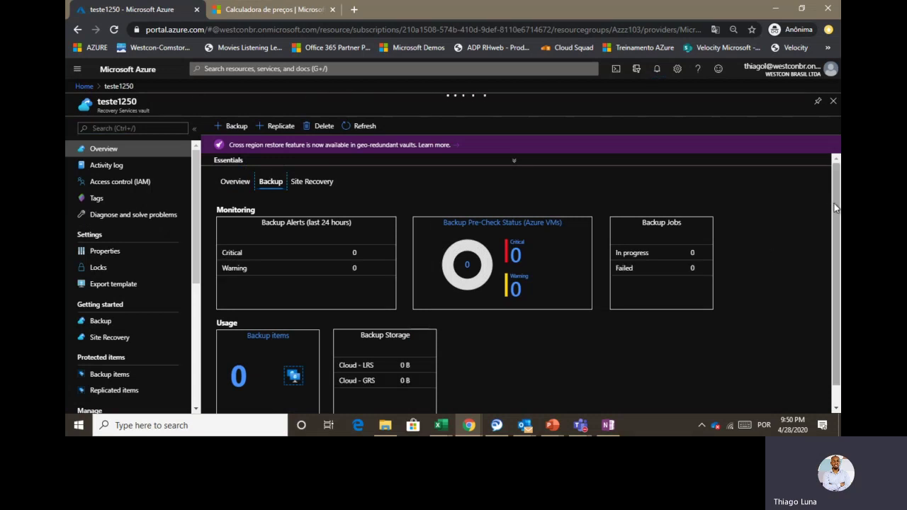
{"action": "scroll", "coordinate": [835, 226], "scroll_direction": "down", "scroll_amount": 1}
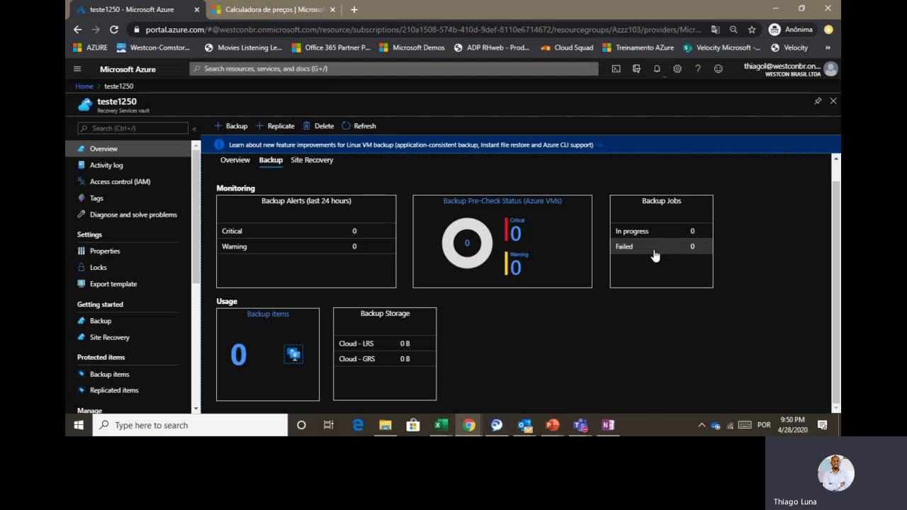
{"action": "left_click", "coordinate": [834, 100]}
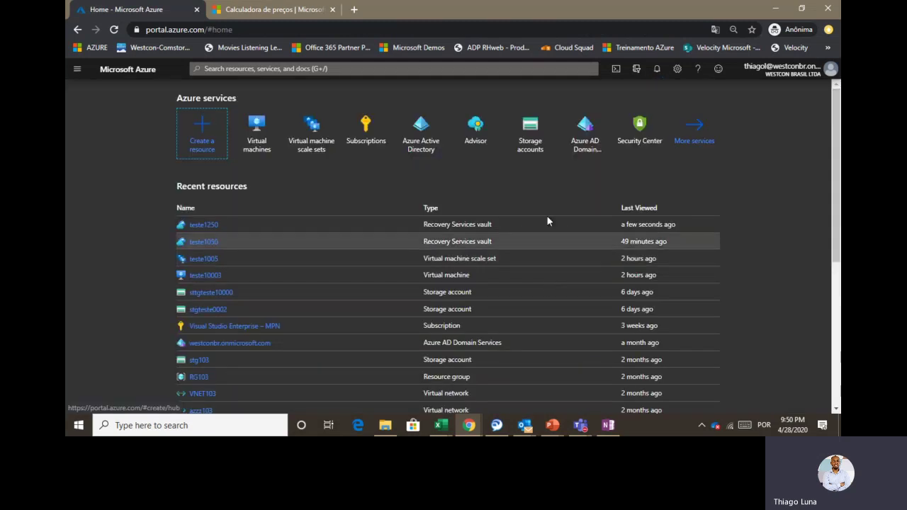
{"action": "mouse_move", "coordinate": [450, 5]}
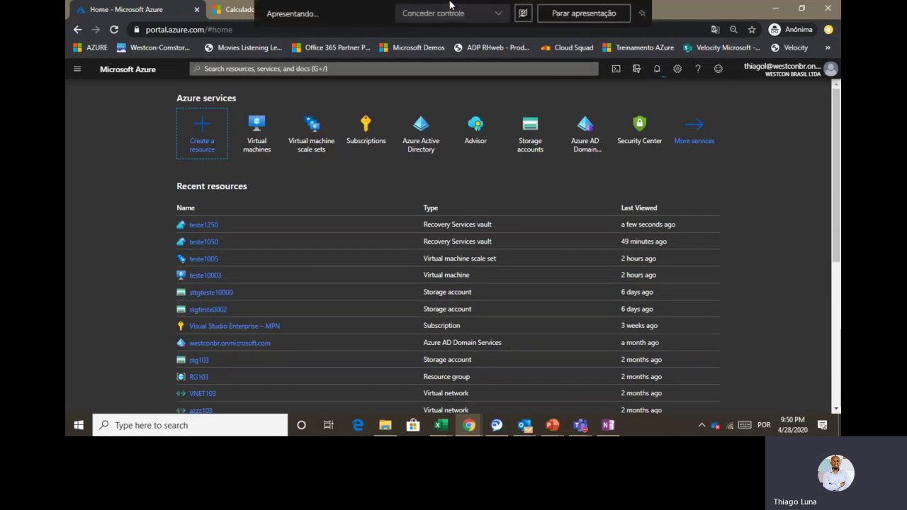
{"action": "left_click", "coordinate": [567, 15]}
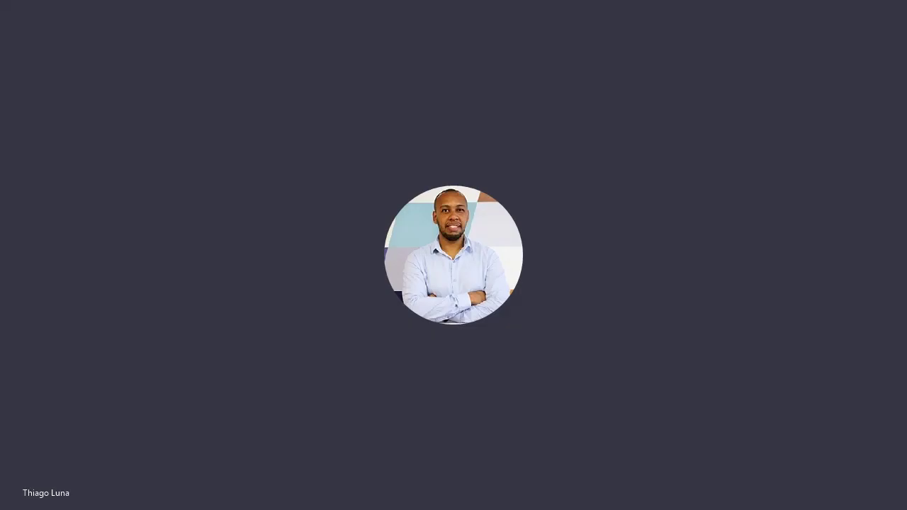